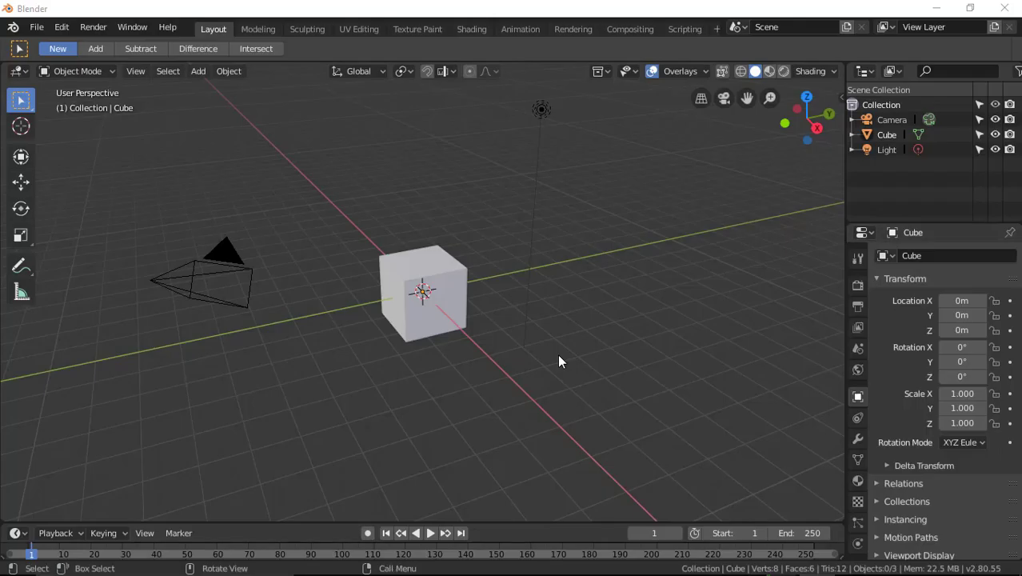
# Select and delete the default cube, leaving only the camera and light.
pyautogui.click(456, 284)
pyautogui.press('Delete')
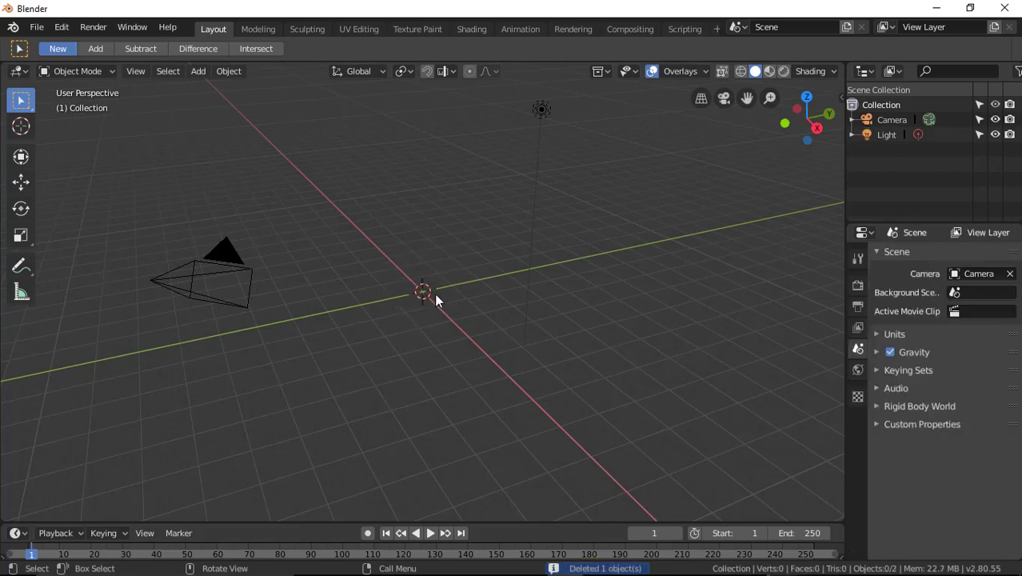
pyautogui.click(226, 74)
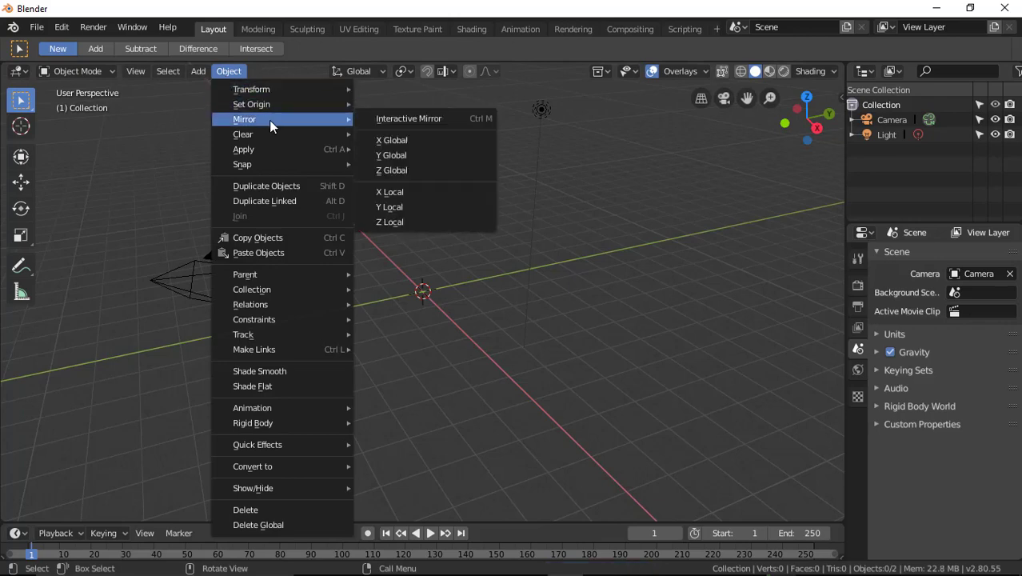
pyautogui.moveTo(217, 89)
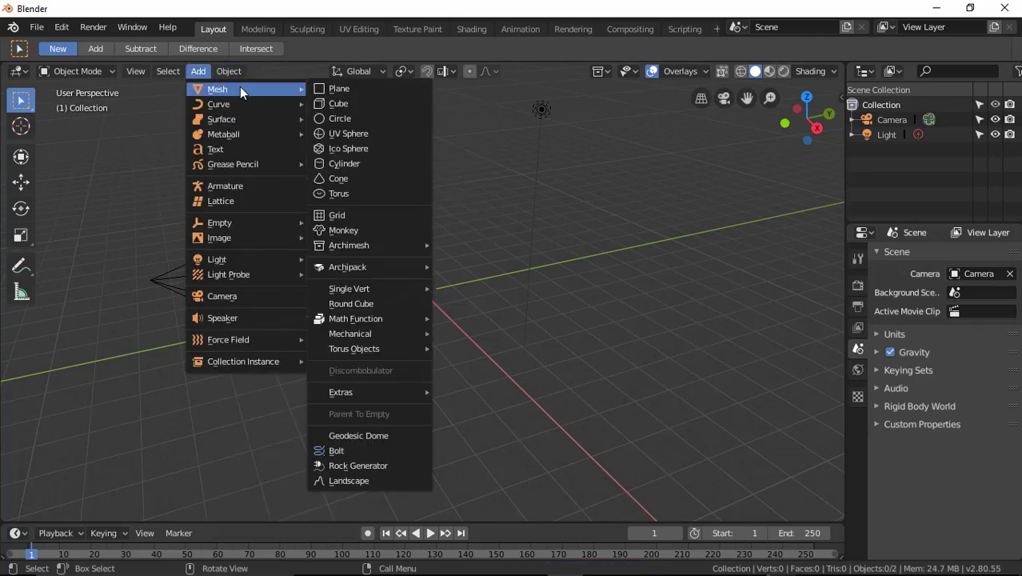
# Add a cylinder at the origin, frame it in view, and enter Edit Mode.
pyautogui.click(368, 163)
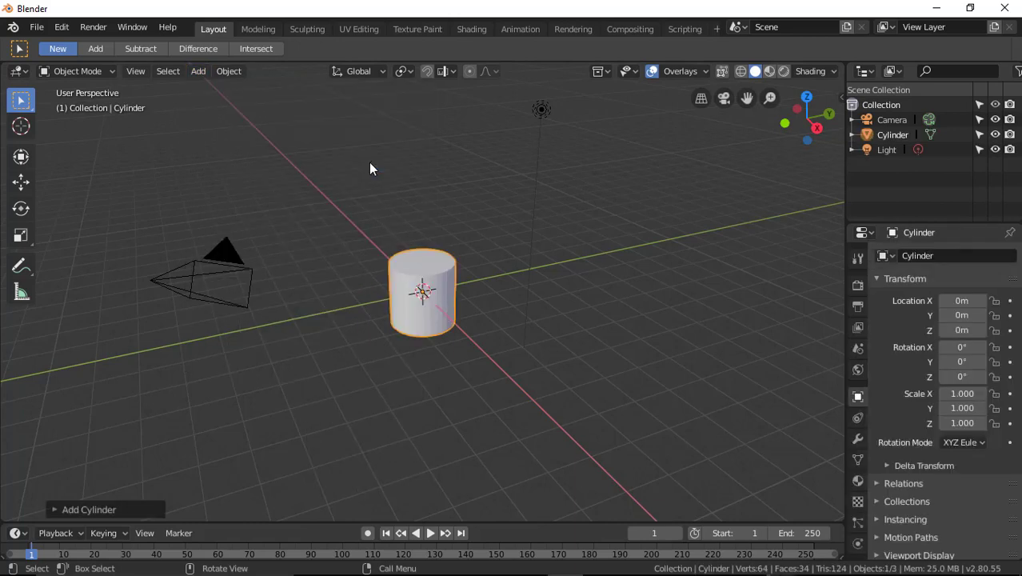
pyautogui.press('KP_Decimal')
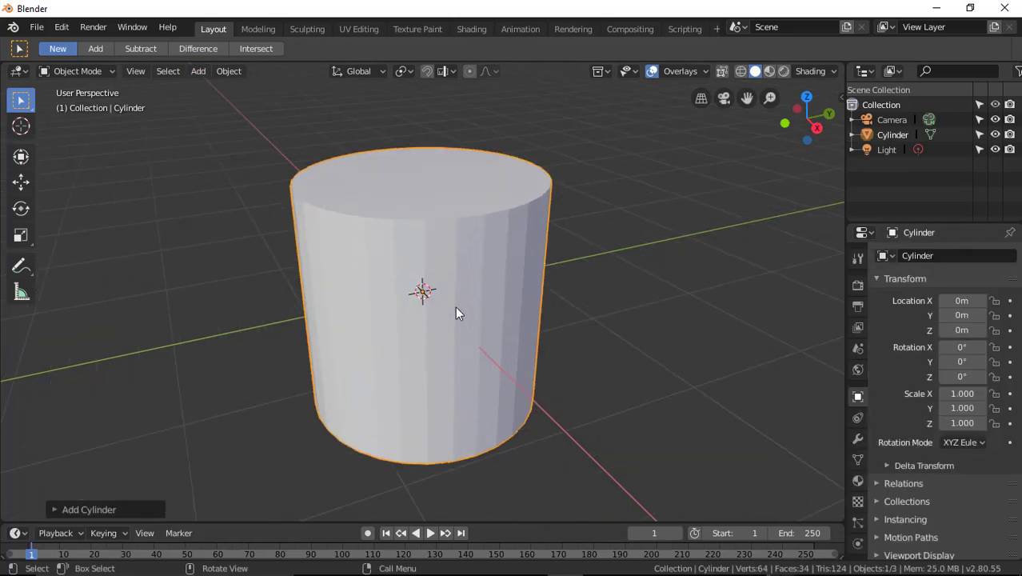
pyautogui.moveTo(455, 312)
pyautogui.mouseDown(button='middle')
pyautogui.moveTo(469, 364)
pyautogui.moveTo(558, 313)
pyautogui.moveTo(527, 345)
pyautogui.mouseUp(button='middle')
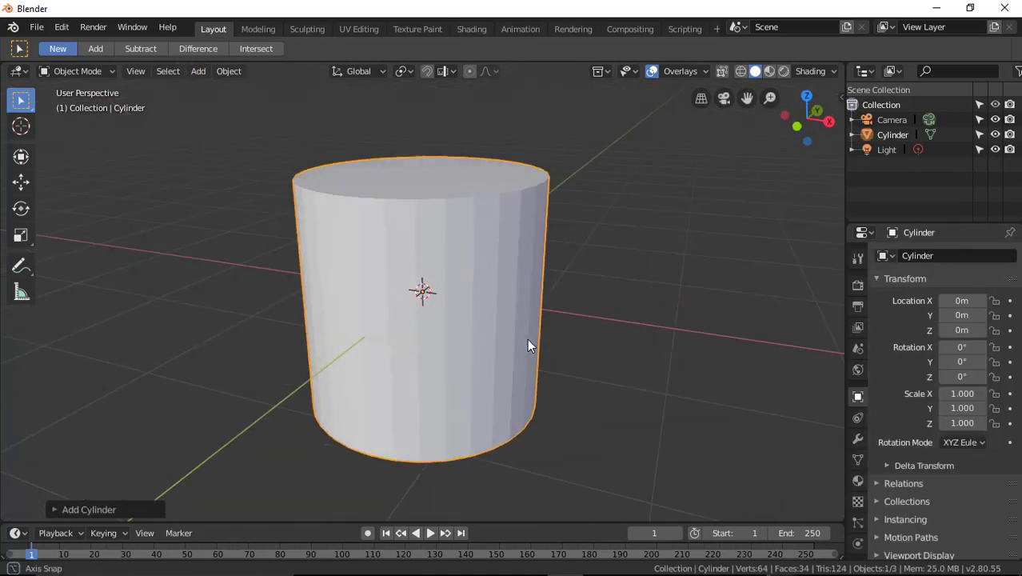
pyautogui.click(65, 72)
pyautogui.click(72, 108)
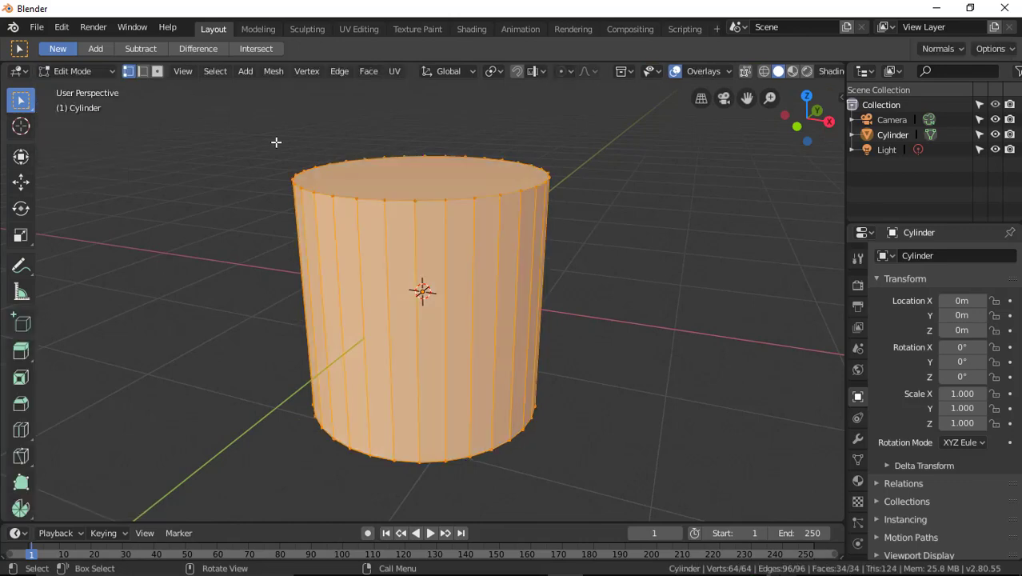
# Select only the cylinder's top face and delete it, leaving an open tube.
pyautogui.click(387, 175)
pyautogui.click(158, 71)
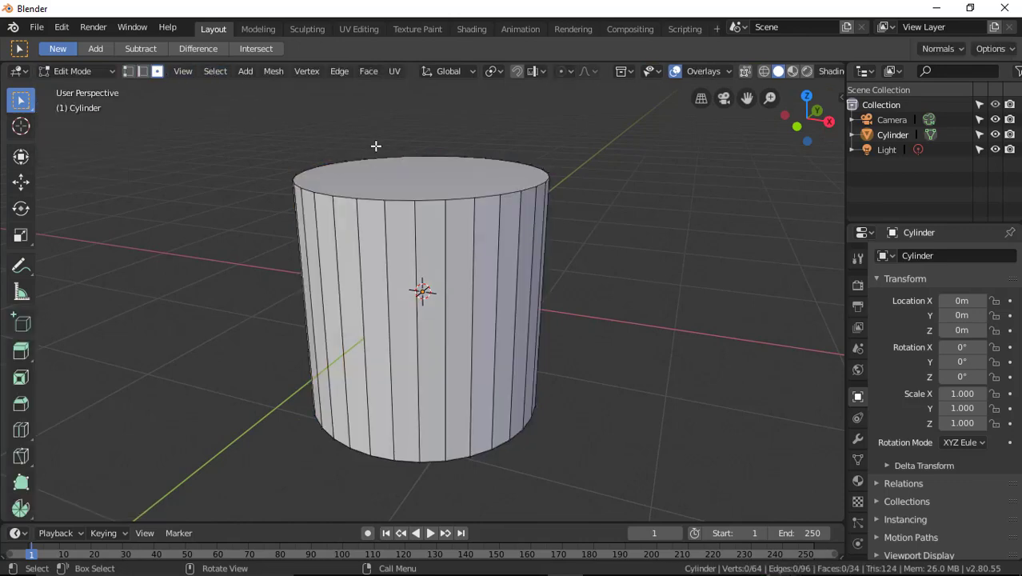
pyautogui.click(415, 172)
pyautogui.moveTo(641, 227)
pyautogui.mouseDown(button='middle')
pyautogui.moveTo(655, 267)
pyautogui.moveTo(456, 199)
pyautogui.mouseUp(button='middle')
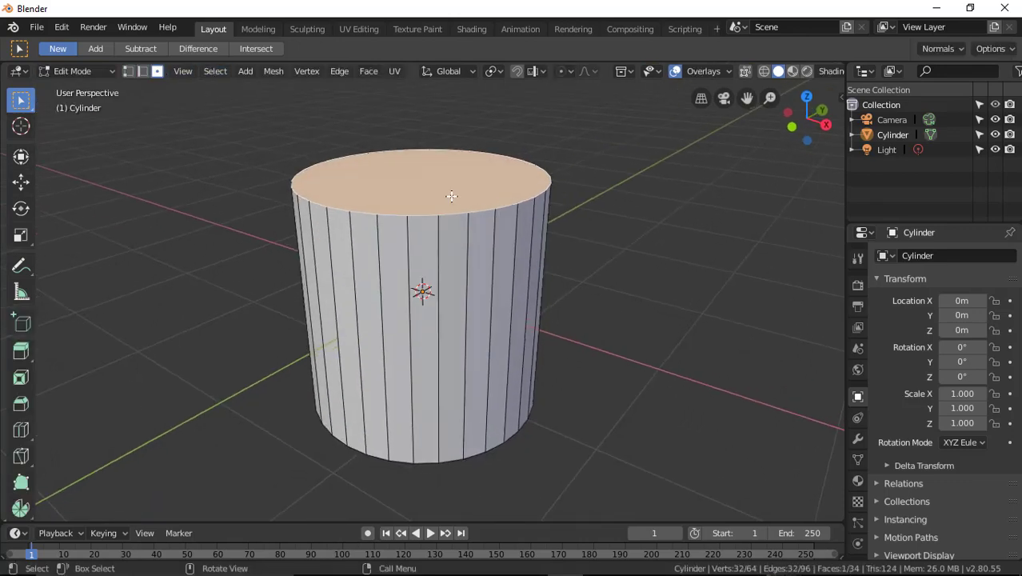
pyautogui.rightClick(407, 170)
pyautogui.moveTo(363, 150)
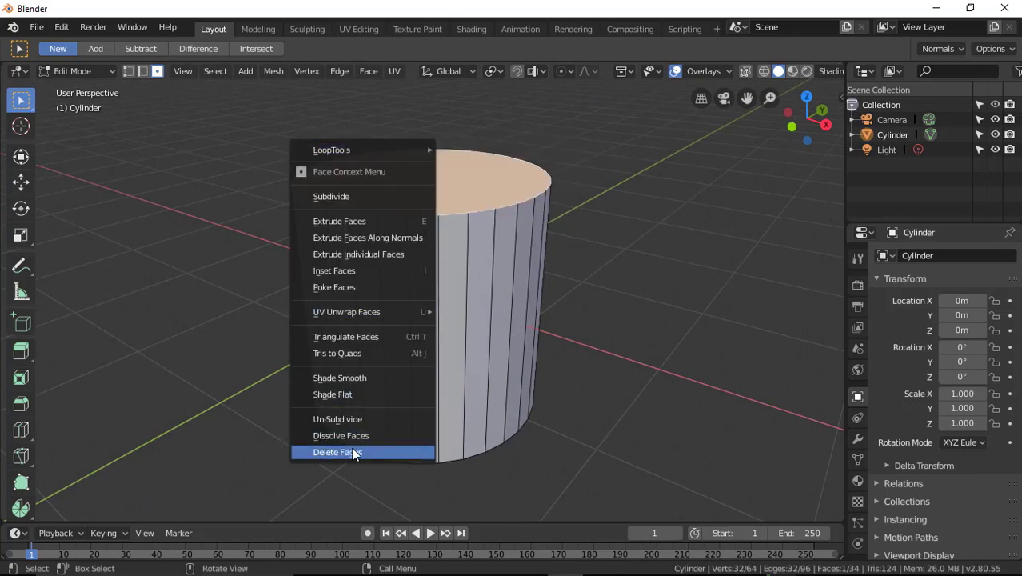
pyautogui.click(383, 451)
pyautogui.moveTo(637, 276)
pyautogui.mouseDown(button='middle')
pyautogui.moveTo(554, 345)
pyautogui.moveTo(537, 346)
pyautogui.moveTo(457, 201)
pyautogui.moveTo(471, 153)
pyautogui.moveTo(457, 187)
pyautogui.moveTo(420, 209)
pyautogui.moveTo(353, 224)
pyautogui.moveTo(825, 273)
pyautogui.mouseUp(button='middle')
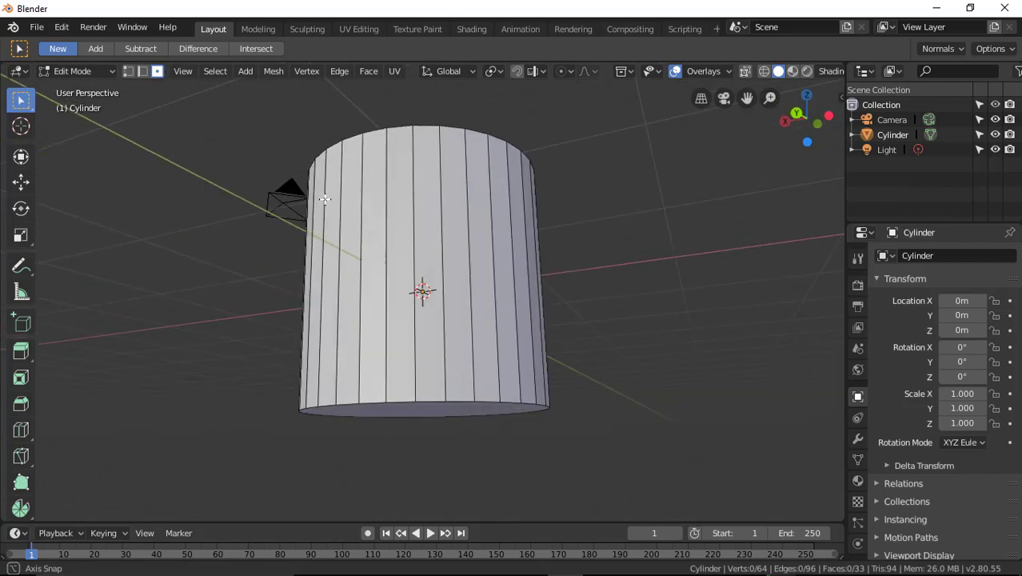
pyautogui.click(97, 70)
# Return to Object Mode and show the modifier settings, undoing a stray Subdivision Surface.
pyautogui.click(93, 91)
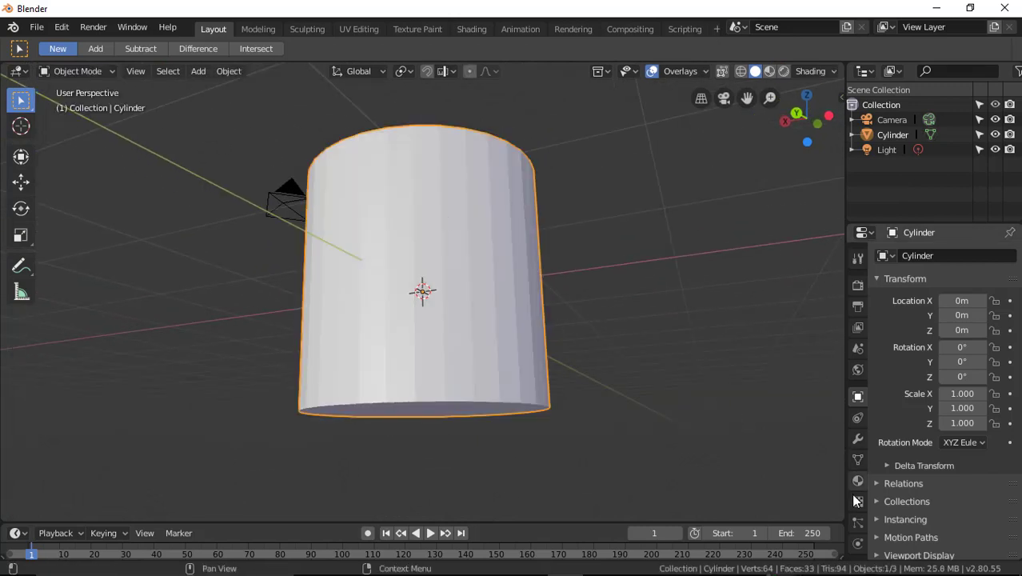
pyautogui.click(857, 438)
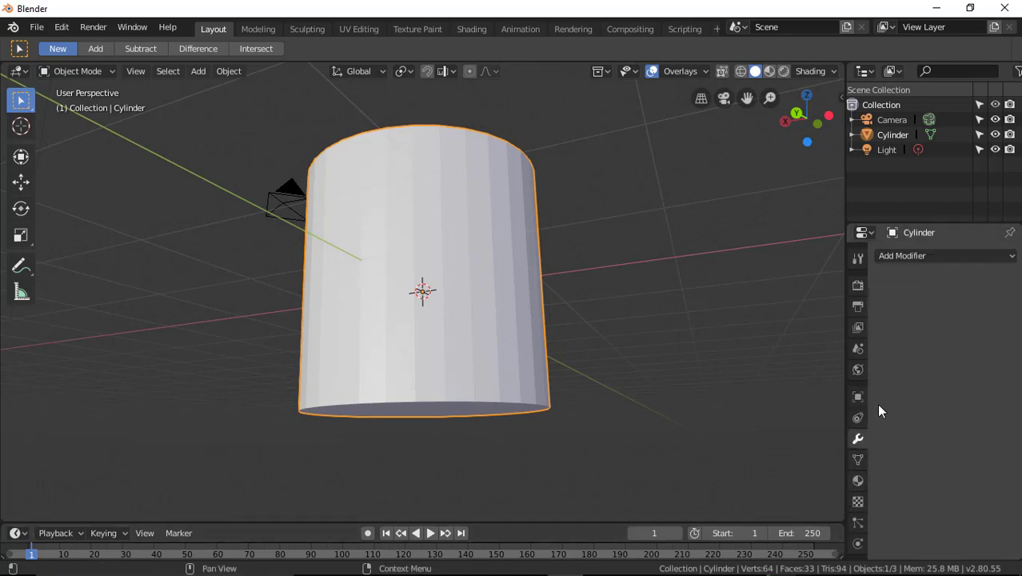
pyautogui.click(941, 260)
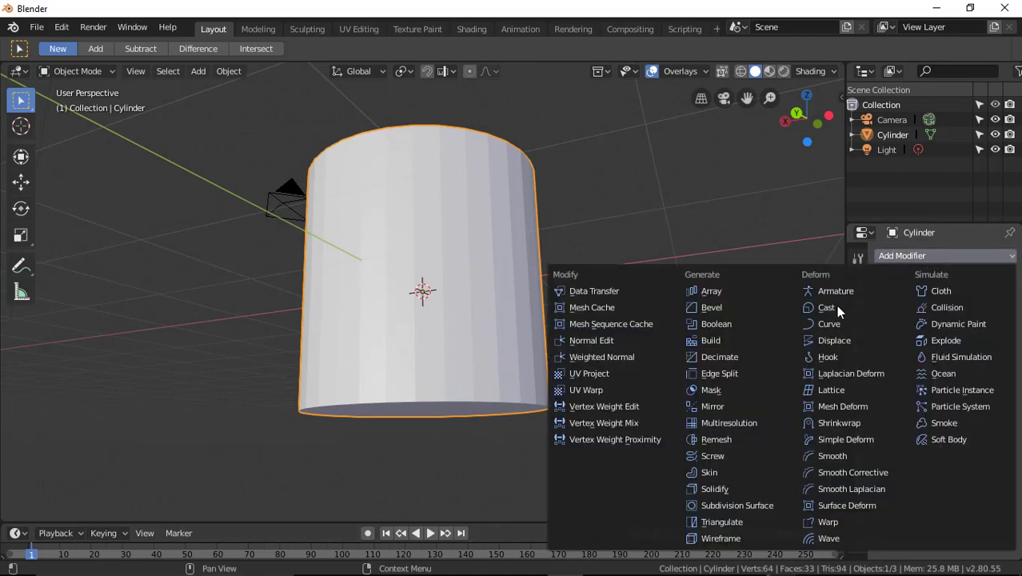
pyautogui.click(745, 505)
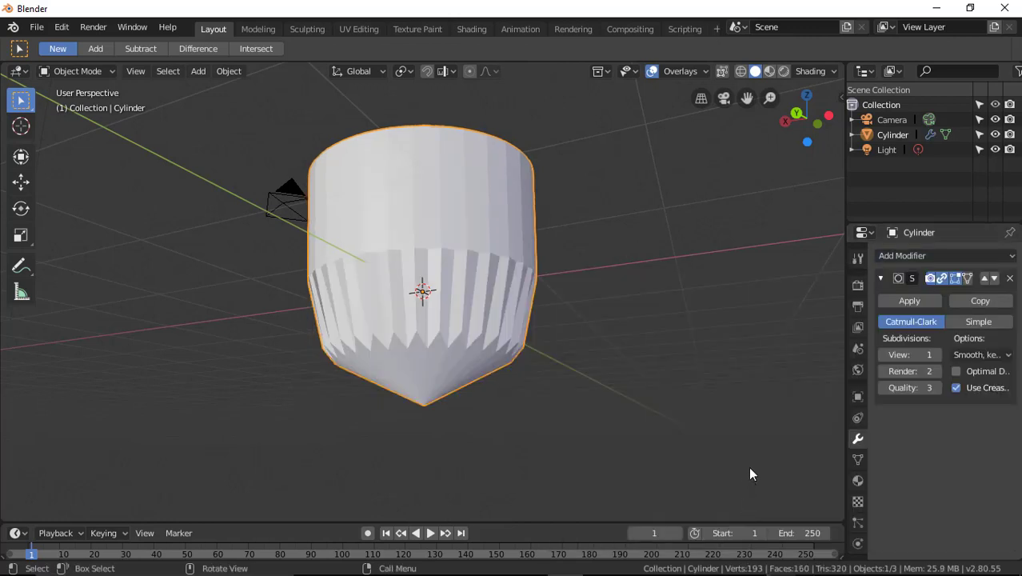
pyautogui.hotkey('ctrl', 'z')
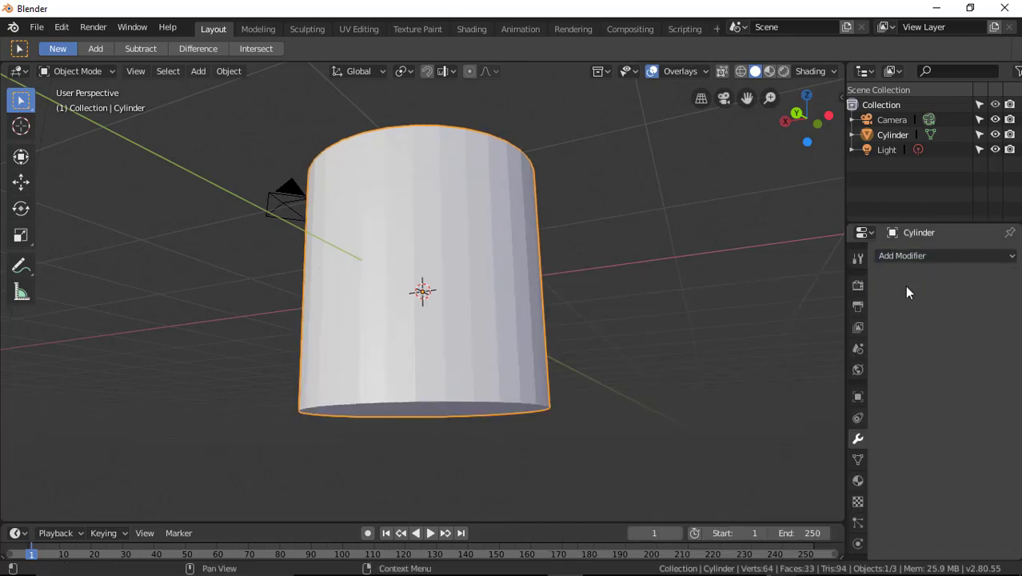
# Add a Solidify modifier to the cylinder with 0.13 m thickness.
pyautogui.click(928, 256)
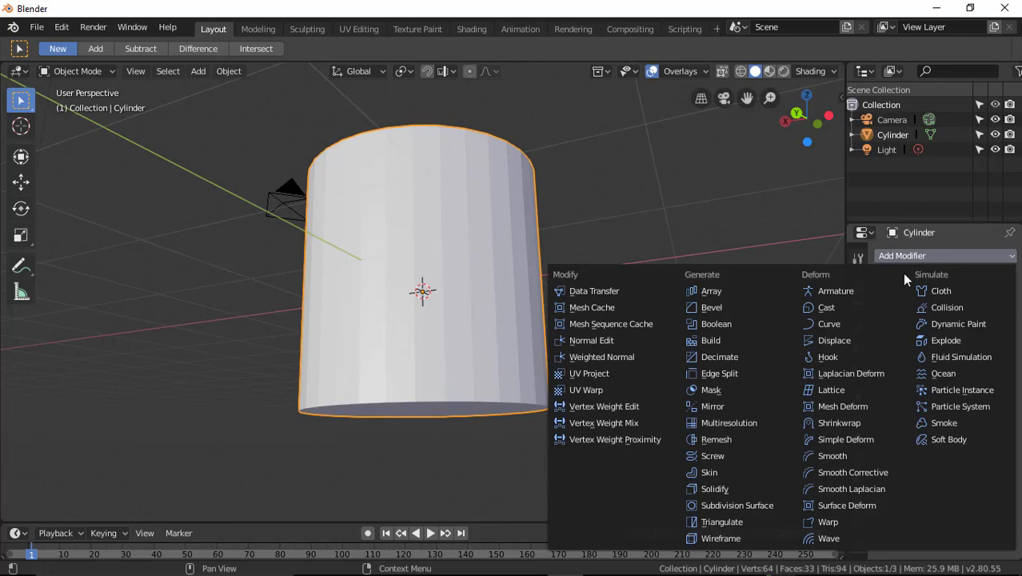
pyautogui.click(730, 488)
pyautogui.moveTo(730, 280)
pyautogui.mouseDown(button='middle')
pyautogui.moveTo(721, 404)
pyautogui.moveTo(768, 395)
pyautogui.mouseUp(button='middle')
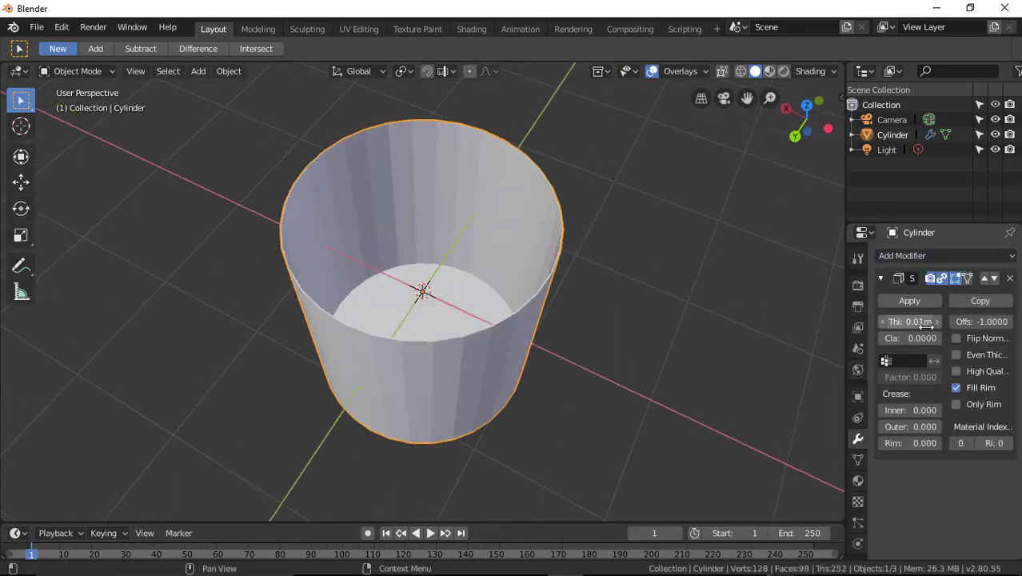
pyautogui.moveTo(925, 321); pyautogui.dragTo(968, 321)
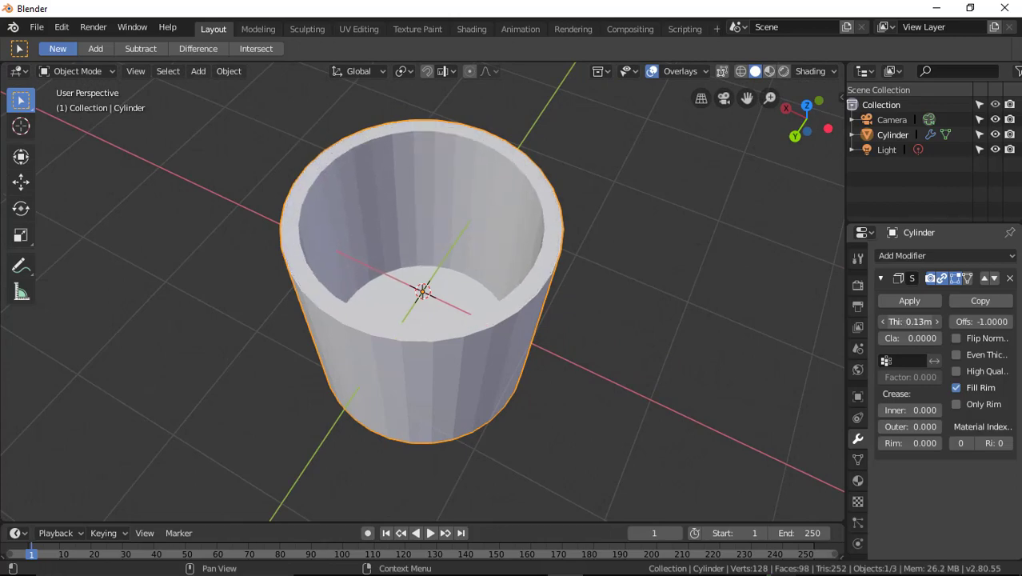
pyautogui.click(657, 336)
pyautogui.moveTo(658, 336)
pyautogui.mouseDown(button='middle')
pyautogui.moveTo(563, 298)
pyautogui.moveTo(658, 201)
pyautogui.moveTo(686, 225)
pyautogui.moveTo(767, 236)
pyautogui.mouseUp(button='middle')
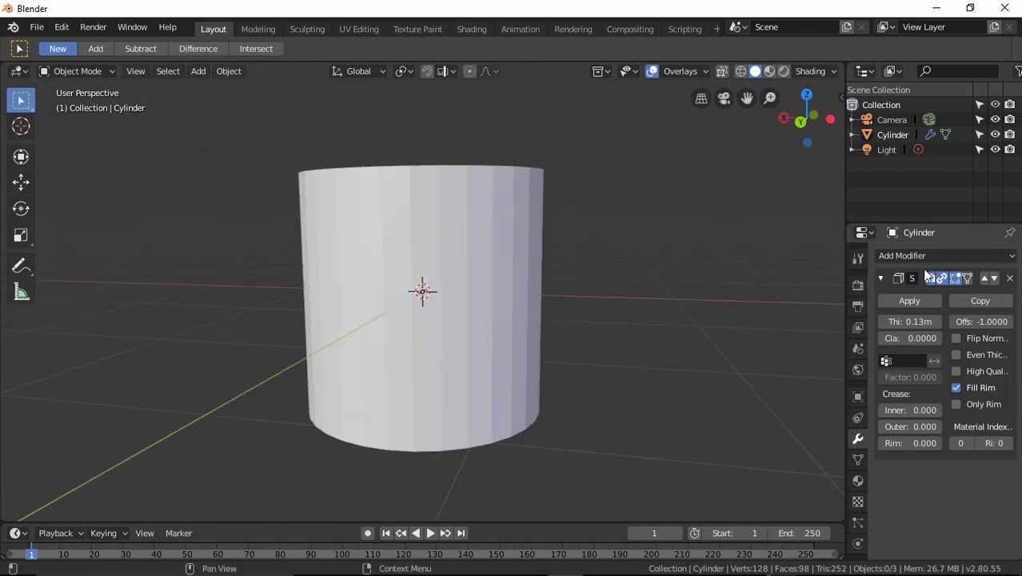
# Add a Subdivision Surface modifier with viewport levels raised to 4.
pyautogui.click(931, 256)
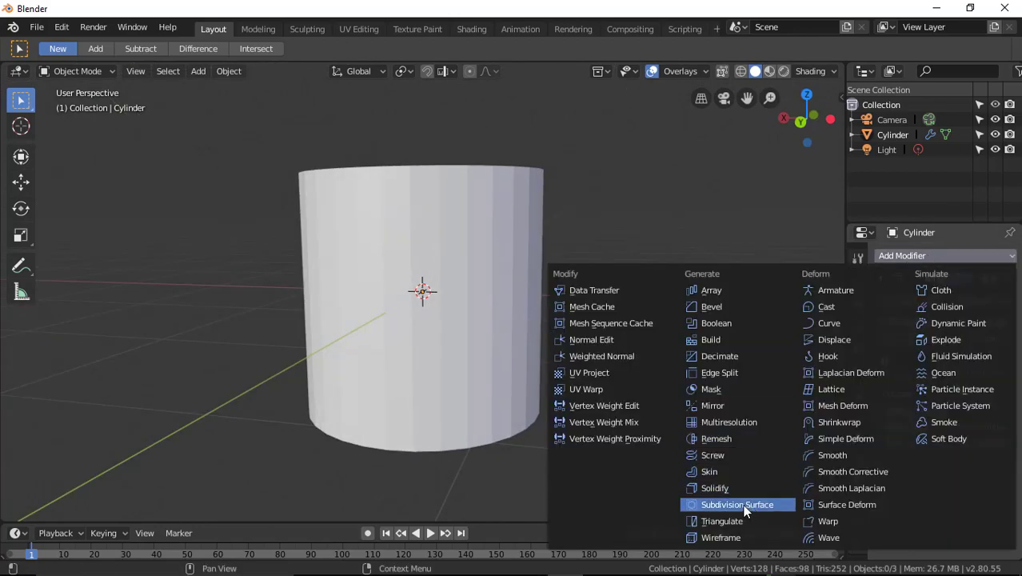
pyautogui.click(703, 505)
pyautogui.moveTo(631, 373)
pyautogui.mouseDown(button='middle')
pyautogui.moveTo(536, 395)
pyautogui.moveTo(529, 450)
pyautogui.moveTo(597, 468)
pyautogui.mouseUp(button='middle')
pyautogui.scroll(-2, 952, 478)
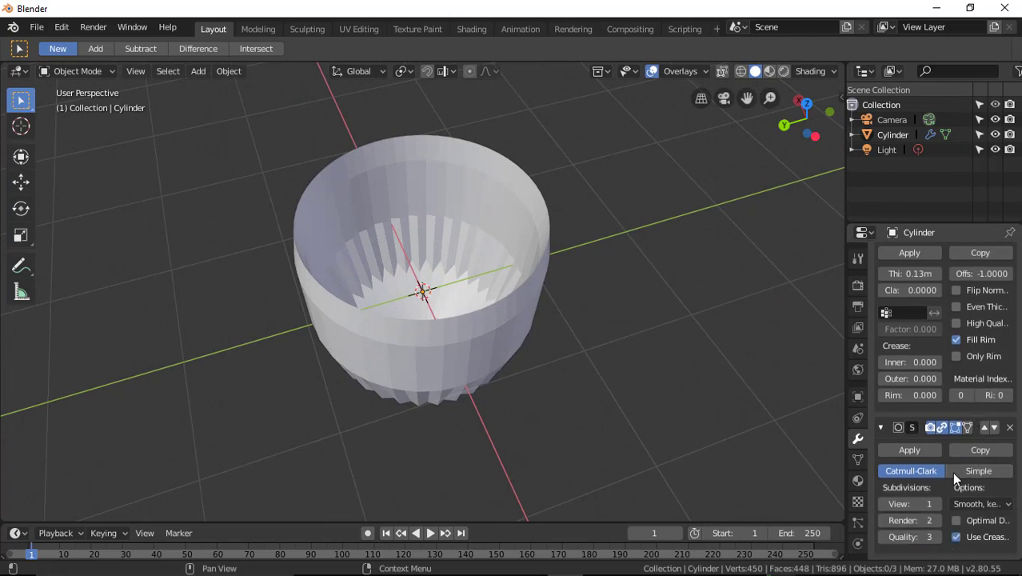
pyautogui.click(937, 503)
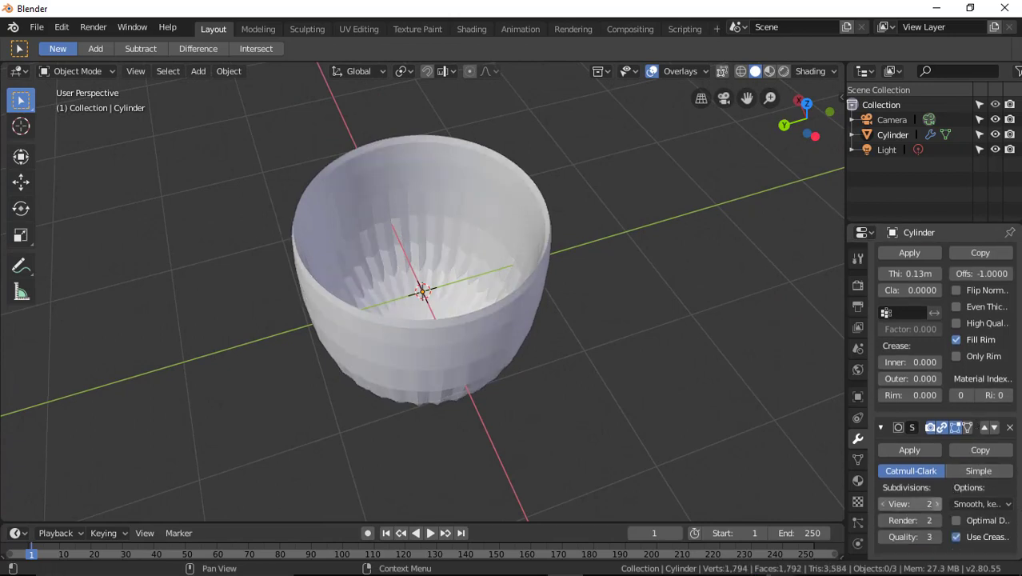
pyautogui.click(938, 503)
pyautogui.click(937, 502)
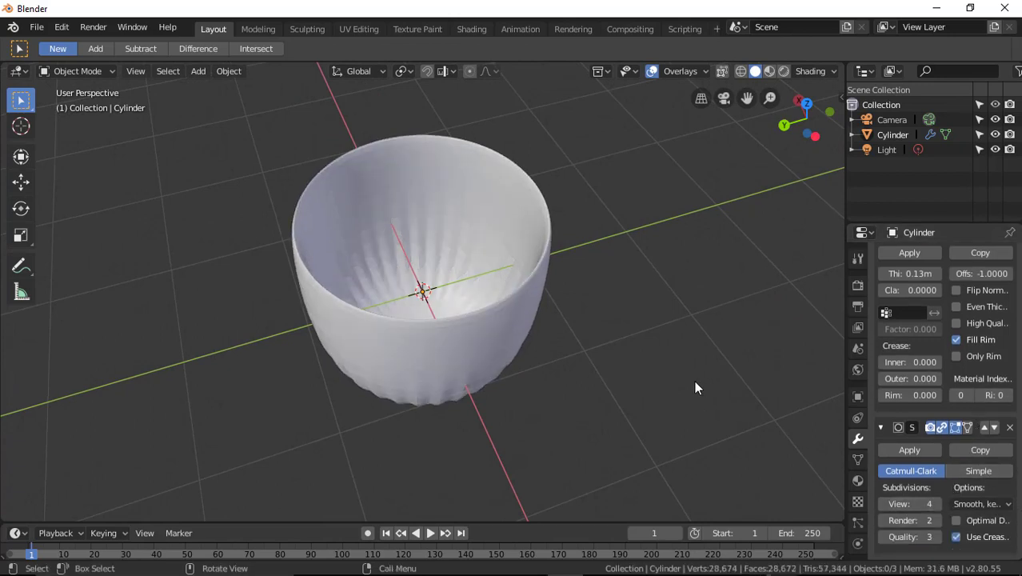
# Adjust the Solidify thickness until it settles at 0.31 m.
pyautogui.moveTo(695, 383)
pyautogui.mouseDown(button='middle')
pyautogui.moveTo(612, 446)
pyautogui.moveTo(575, 332)
pyautogui.moveTo(629, 323)
pyautogui.mouseUp(button='middle')
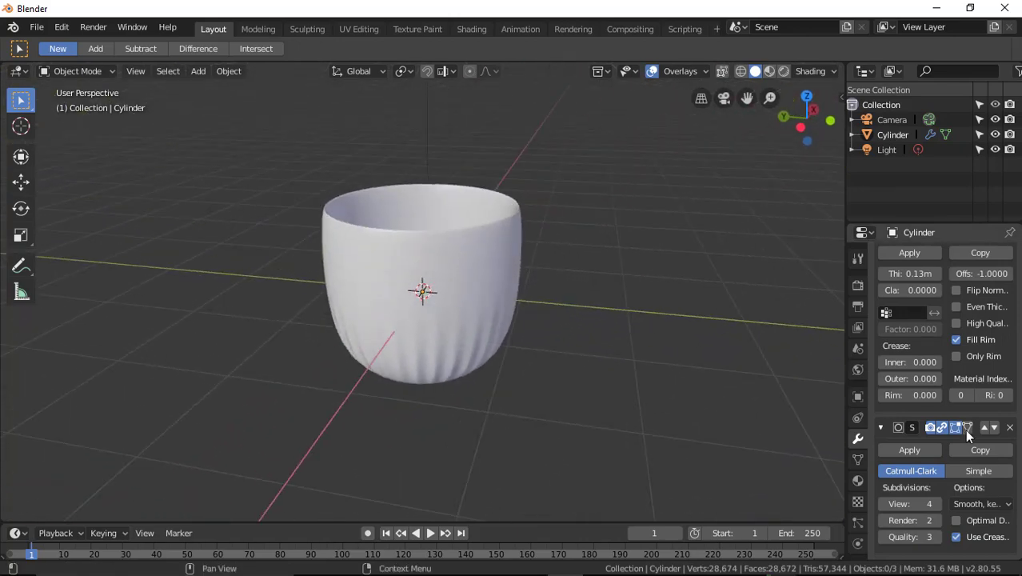
pyautogui.moveTo(912, 273); pyautogui.dragTo(951, 273)
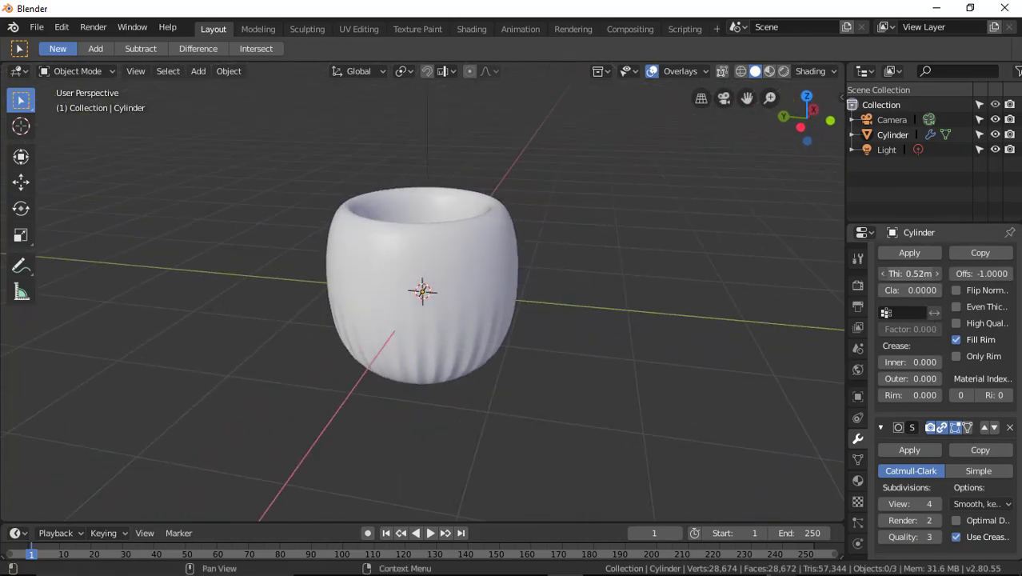
pyautogui.moveTo(672, 234); pyautogui.dragTo(626, 284, button='middle')
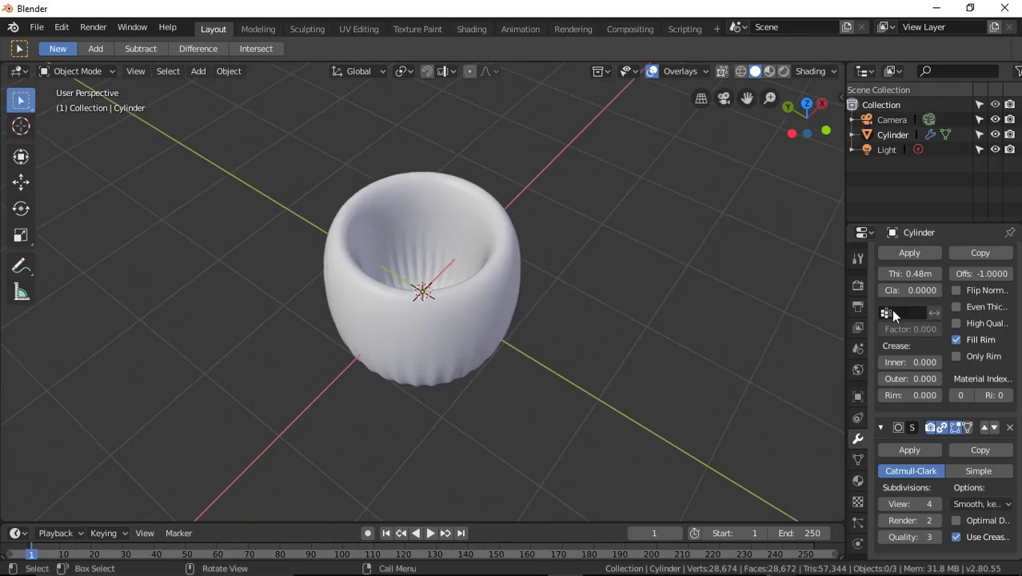
pyautogui.moveTo(886, 278); pyautogui.dragTo(880, 276)
pyautogui.moveTo(625, 245); pyautogui.dragTo(592, 264, button='middle')
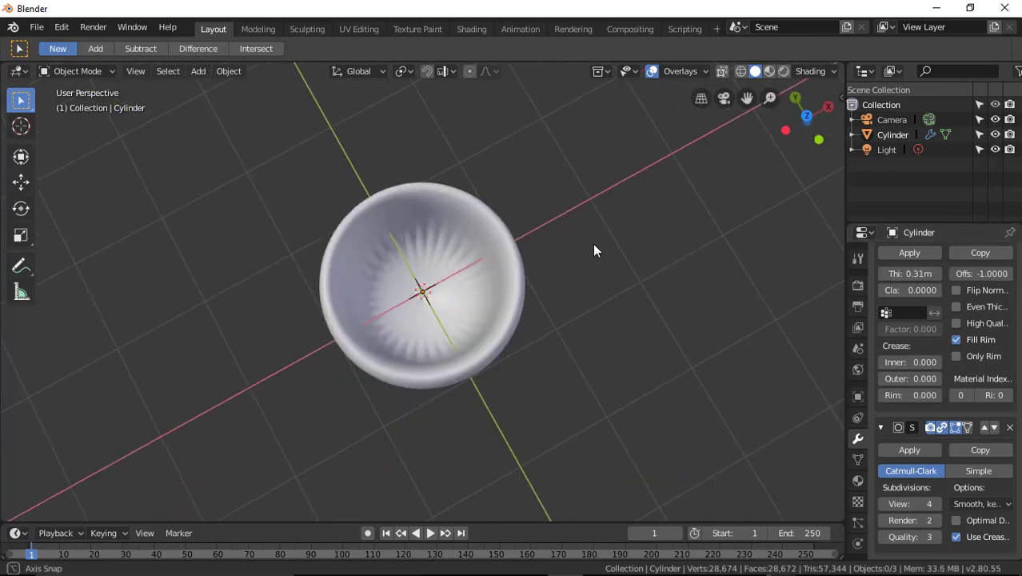
pyautogui.click(79, 71)
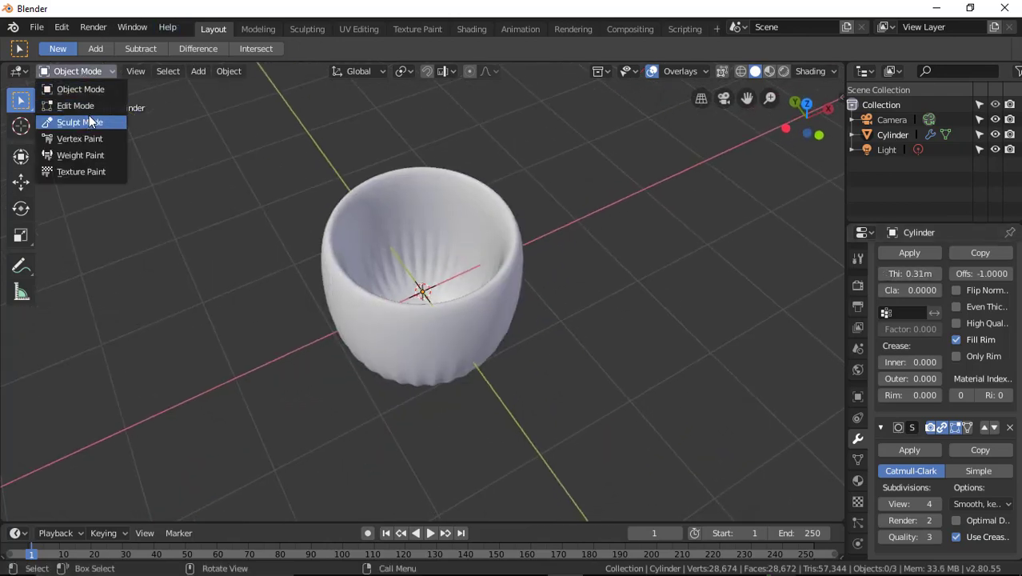
# In Edit Mode, select the cup's bottom face and inset it once.
pyautogui.click(88, 107)
pyautogui.moveTo(518, 384); pyautogui.dragTo(623, 251, button='middle')
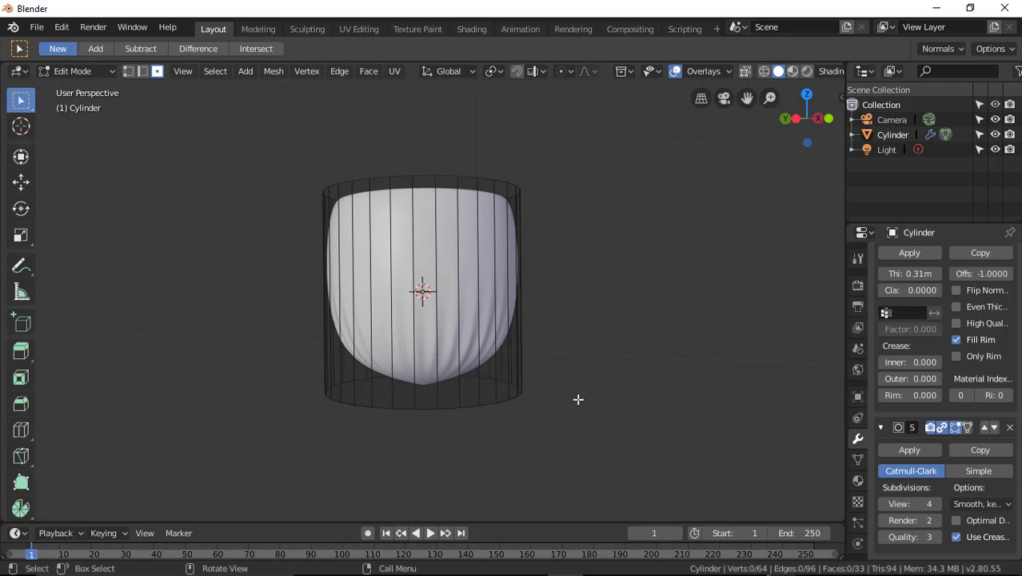
pyautogui.moveTo(579, 399)
pyautogui.mouseDown(button='middle')
pyautogui.moveTo(554, 317)
pyautogui.moveTo(490, 360)
pyautogui.mouseUp(button='middle')
pyautogui.click(490, 360)
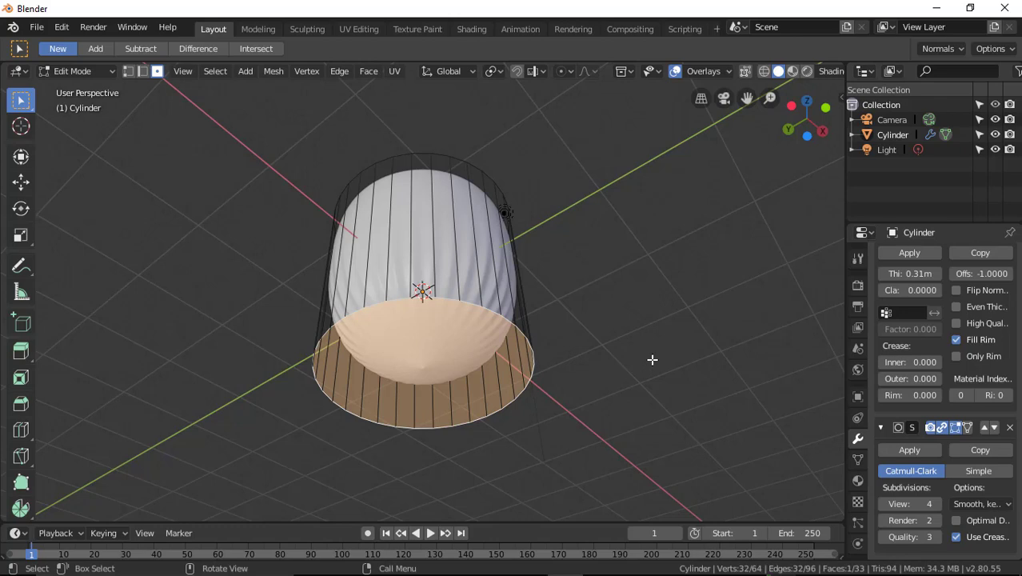
pyautogui.press('i')
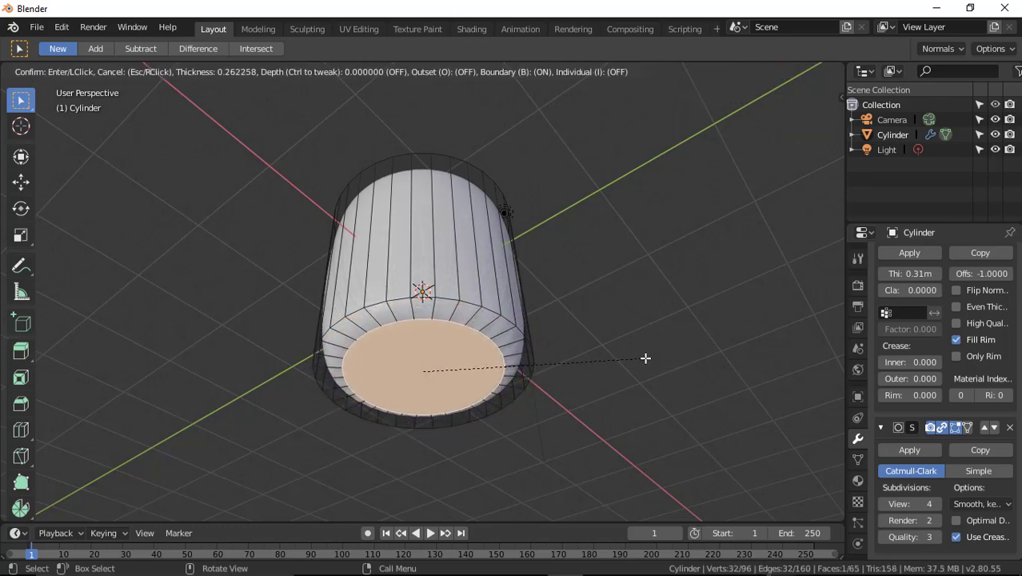
pyautogui.click(641, 356)
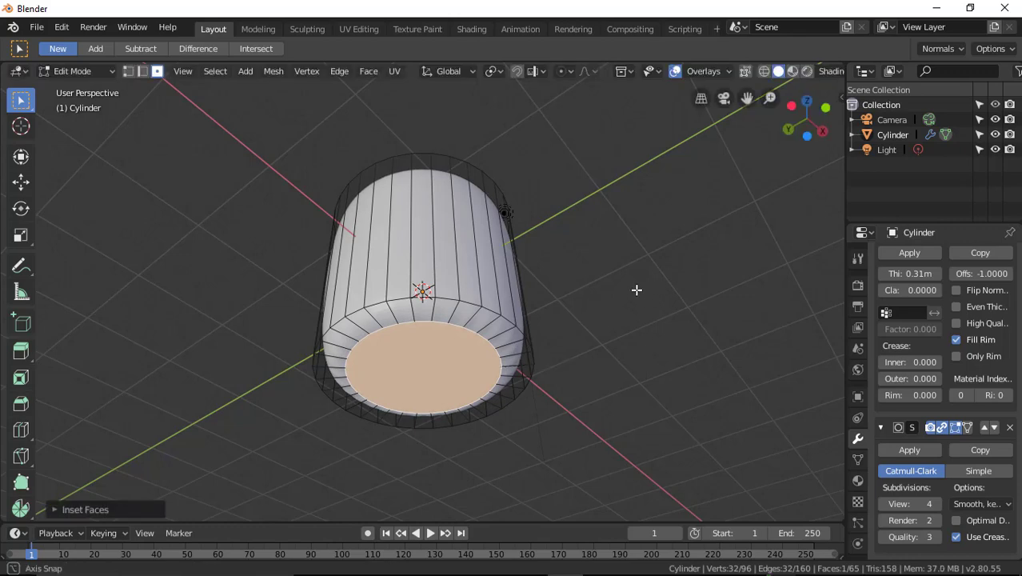
# Inset the bottom face a second time, then return to Object Mode.
pyautogui.moveTo(637, 287)
pyautogui.keyDown('alt'); pyautogui.mouseDown(button='middle')
pyautogui.moveTo(632, 226)
pyautogui.moveTo(671, 277)
pyautogui.mouseUp(button='middle'); pyautogui.keyUp('alt')
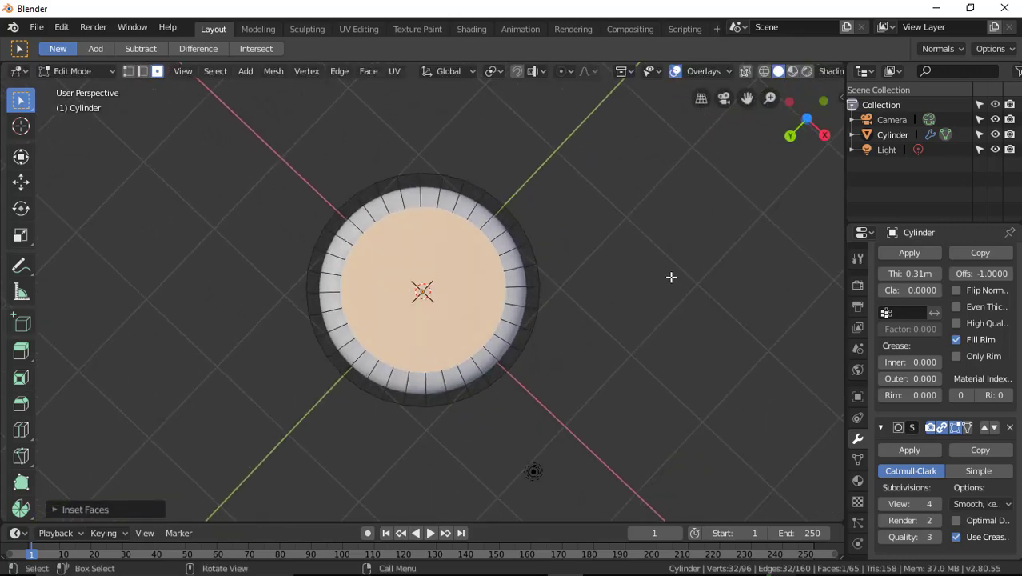
pyautogui.press('i')
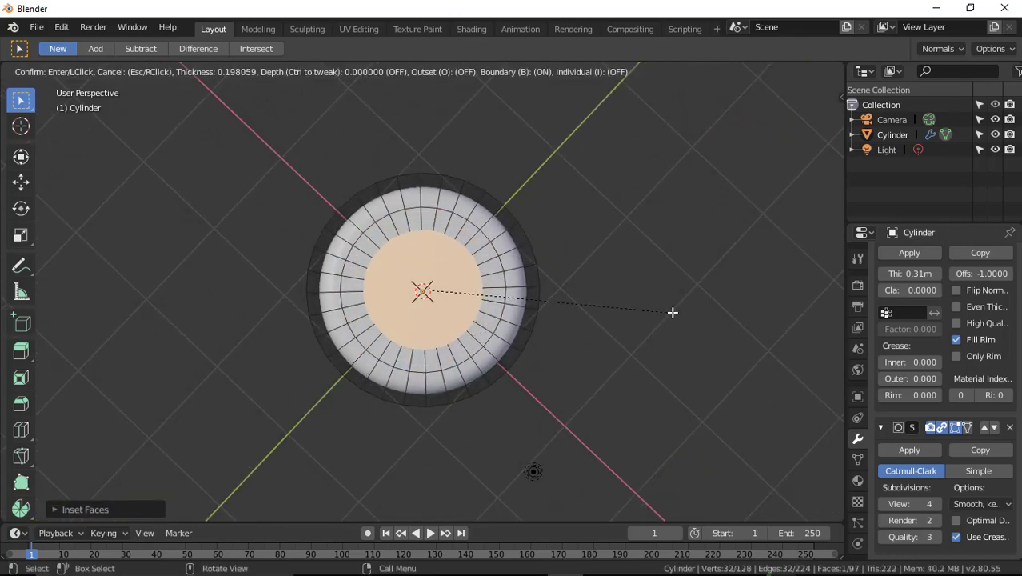
pyautogui.click(671, 312)
pyautogui.moveTo(634, 216)
pyautogui.keyDown('alt'); pyautogui.mouseDown(button='middle')
pyautogui.moveTo(558, 342)
pyautogui.moveTo(541, 456)
pyautogui.moveTo(554, 329)
pyautogui.moveTo(451, 296)
pyautogui.moveTo(264, 353)
pyautogui.moveTo(244, 276)
pyautogui.moveTo(224, 282)
pyautogui.moveTo(425, 266)
pyautogui.mouseUp(button='middle'); pyautogui.keyUp('alt')
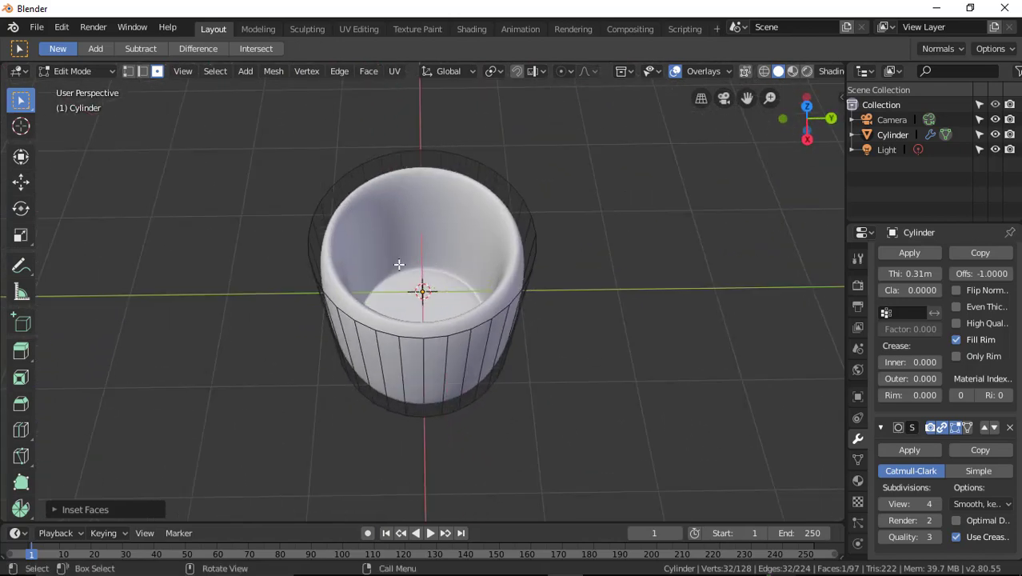
pyautogui.moveTo(619, 332)
pyautogui.keyDown('alt'); pyautogui.mouseDown(button='middle')
pyautogui.moveTo(611, 233)
pyautogui.moveTo(707, 284)
pyautogui.mouseUp(button='middle'); pyautogui.keyUp('alt')
pyautogui.click(707, 283)
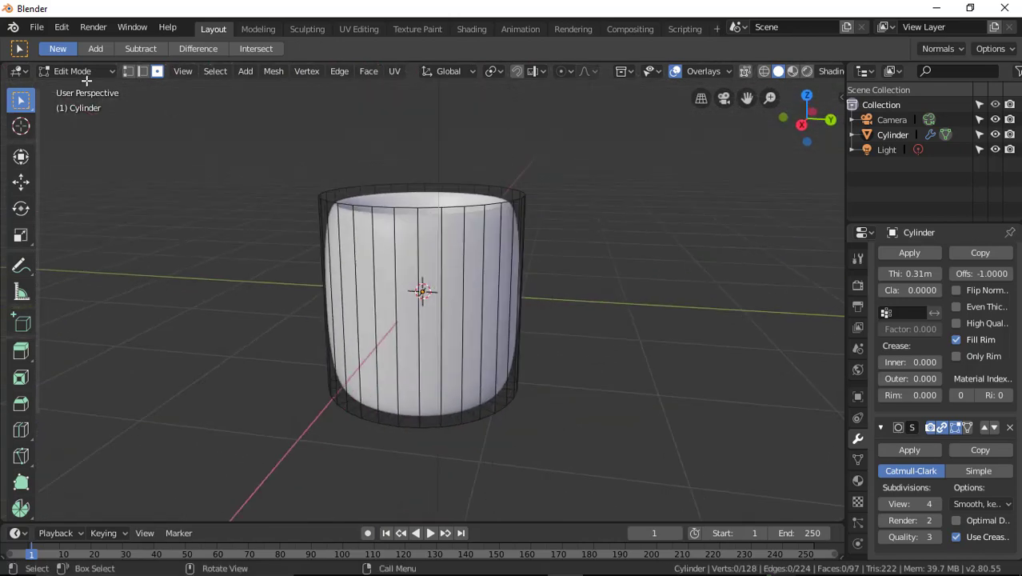
pyautogui.click(70, 71)
pyautogui.click(80, 89)
pyautogui.moveTo(238, 240)
pyautogui.keyDown('alt'); pyautogui.mouseDown(button='middle')
pyautogui.moveTo(337, 212)
pyautogui.moveTo(424, 147)
pyautogui.moveTo(502, 293)
pyautogui.moveTo(284, 269)
pyautogui.mouseUp(button='middle'); pyautogui.keyUp('alt')
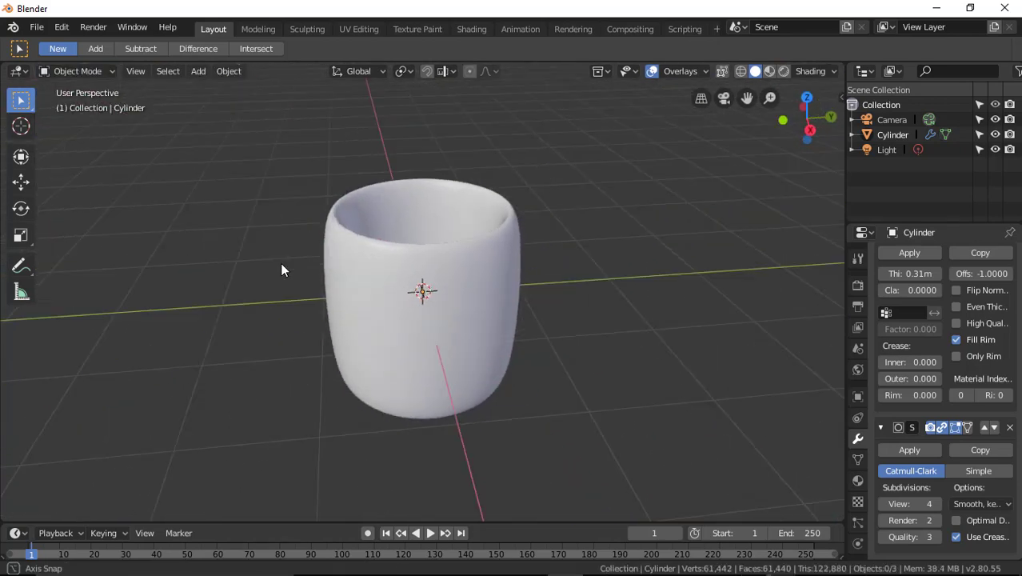
# In Edit Mode, add a loop cut on the cup wall and raise it toward the rim.
pyautogui.click(77, 70)
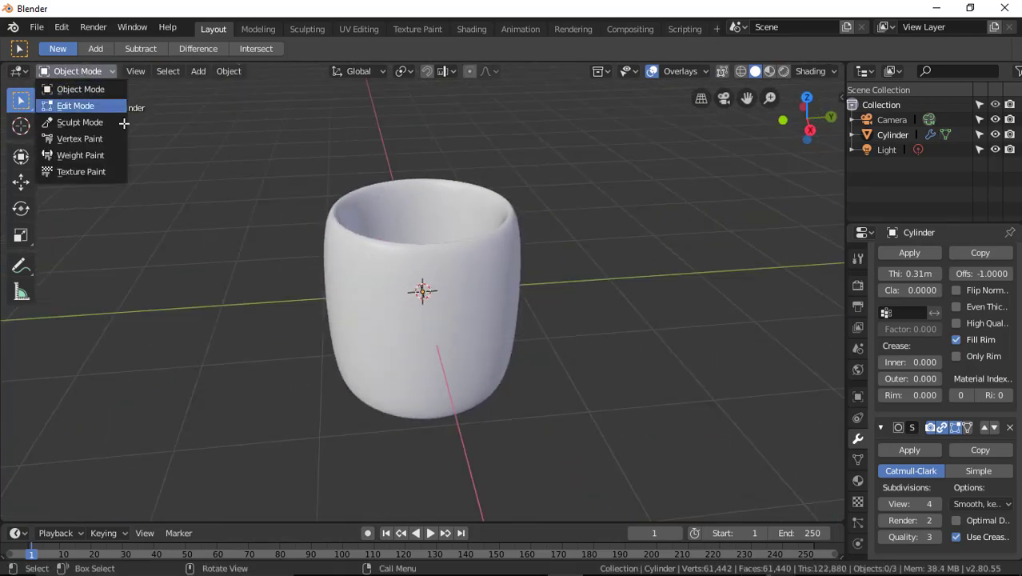
pyautogui.click(80, 105)
pyautogui.moveTo(447, 264)
pyautogui.keyDown('alt'); pyautogui.mouseDown(button='middle')
pyautogui.moveTo(519, 253)
pyautogui.moveTo(507, 253)
pyautogui.moveTo(511, 290)
pyautogui.mouseUp(button='middle'); pyautogui.keyUp('alt')
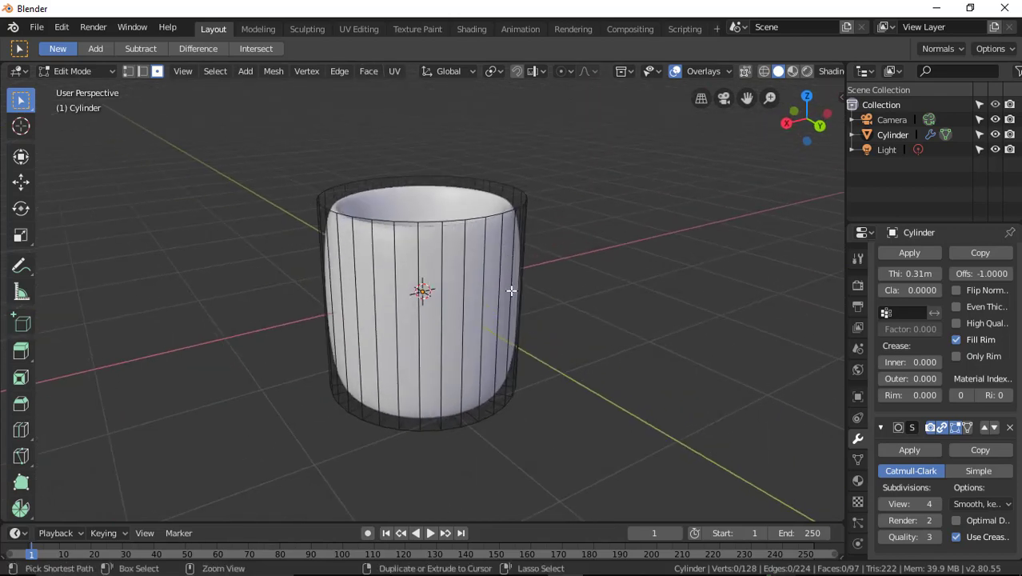
pyautogui.hotkey('ctrl', 'r')
pyautogui.click(511, 290)
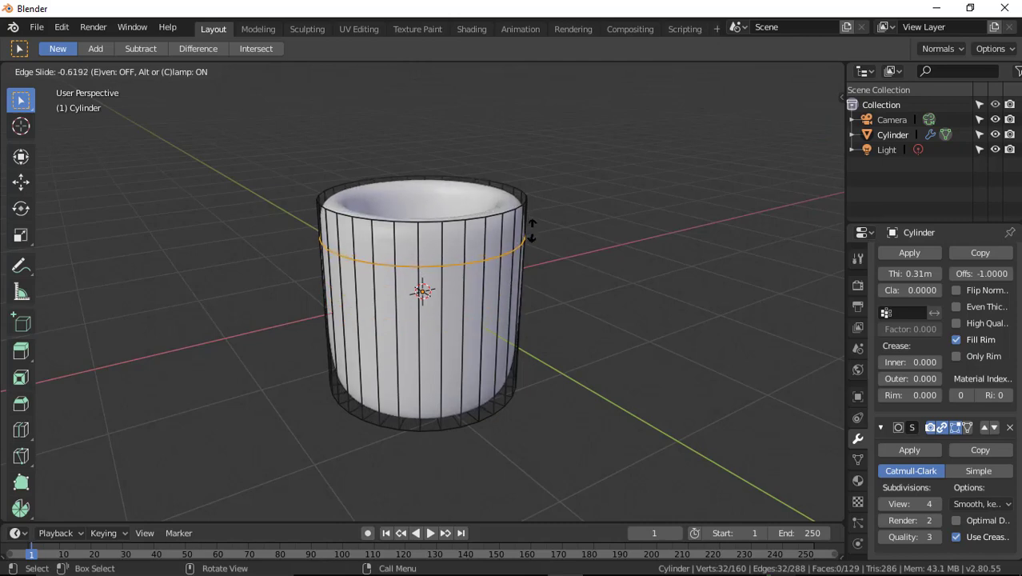
pyautogui.click(532, 230)
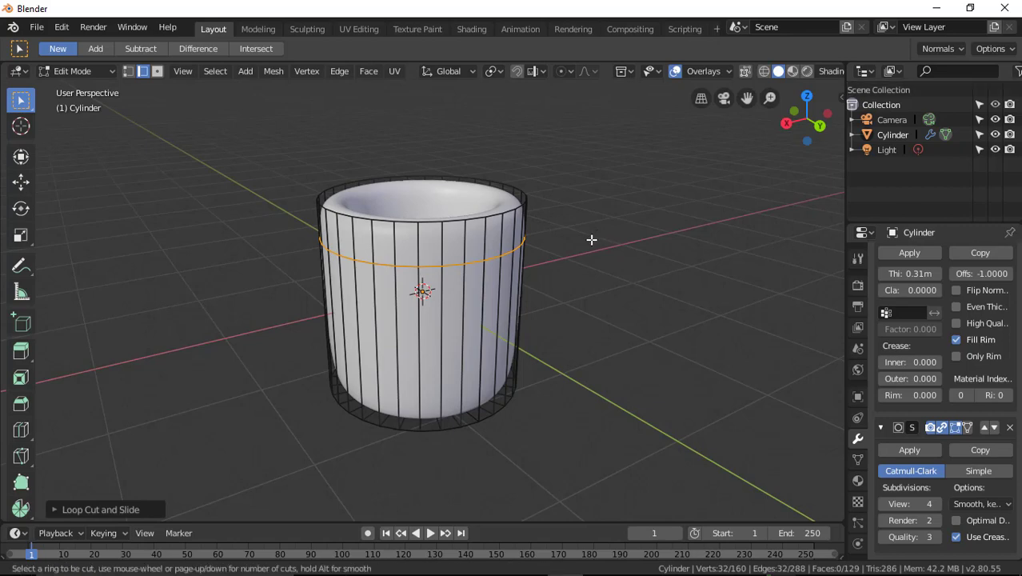
pyautogui.hotkey('shift', 'space')
pyautogui.press('g')
pyautogui.moveTo(591, 238); pyautogui.dragTo(597, 417, button='middle')
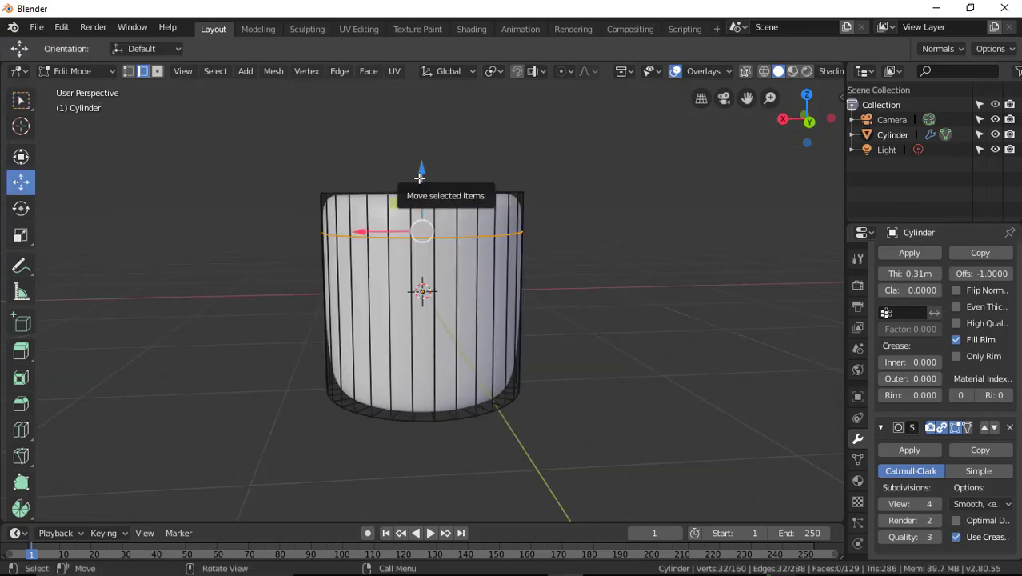
pyautogui.moveTo(421, 179); pyautogui.dragTo(420, 167)
# Add a second loop cut slid down near the bottom of the wall.
pyautogui.hotkey('ctrl', 'r')
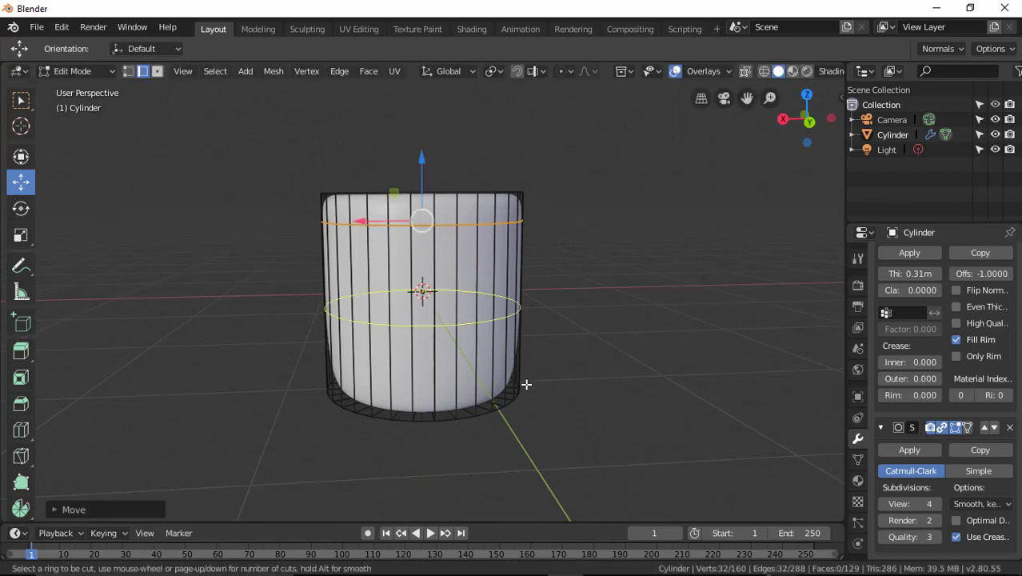
pyautogui.click(511, 312)
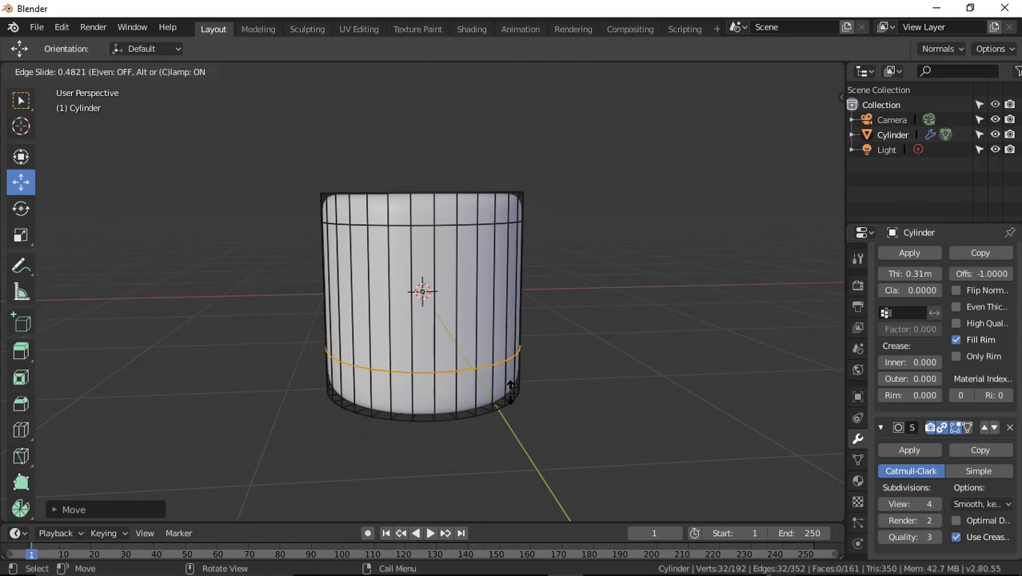
pyautogui.click(510, 391)
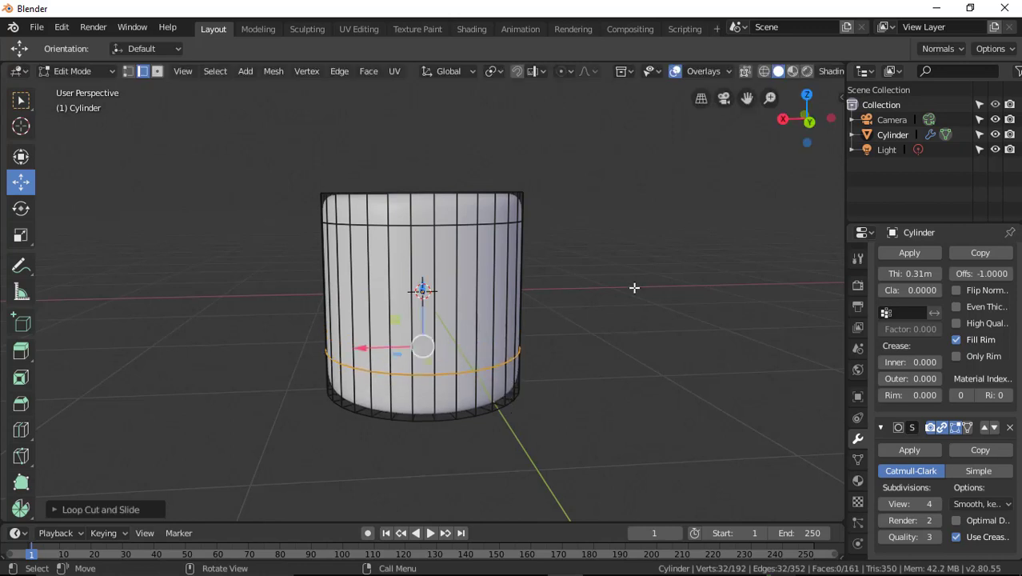
# Extrude two adjacent side faces outward into a handle stub and begin insetting them.
pyautogui.click(157, 71)
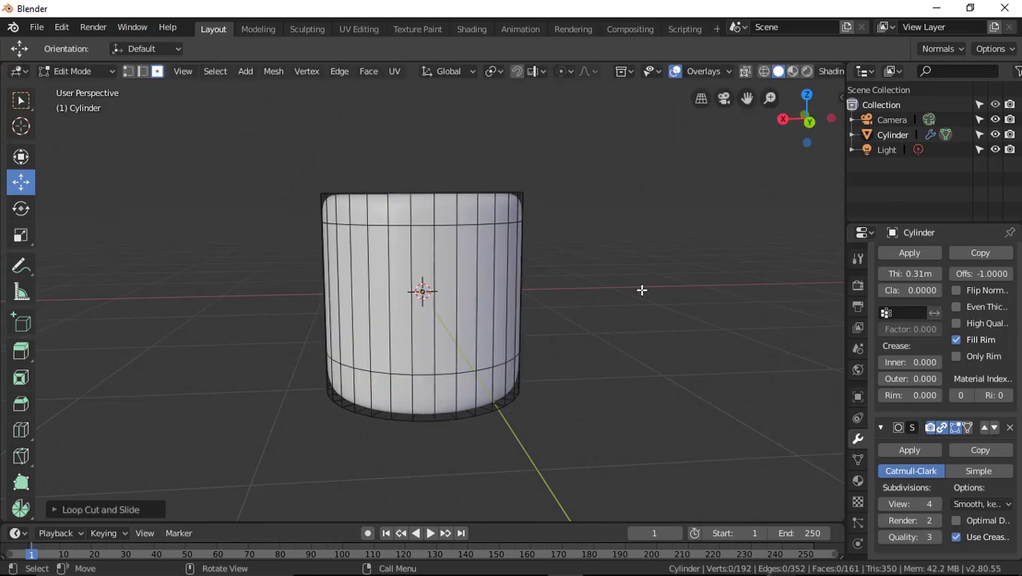
pyautogui.moveTo(641, 290)
pyautogui.mouseDown(button='middle')
pyautogui.moveTo(561, 306)
pyautogui.moveTo(464, 285)
pyautogui.moveTo(586, 368)
pyautogui.moveTo(619, 364)
pyautogui.moveTo(631, 343)
pyautogui.mouseUp(button='middle')
pyautogui.click(467, 296)
pyautogui.keyDown('shift'); pyautogui.click(484, 302); pyautogui.keyUp('shift')
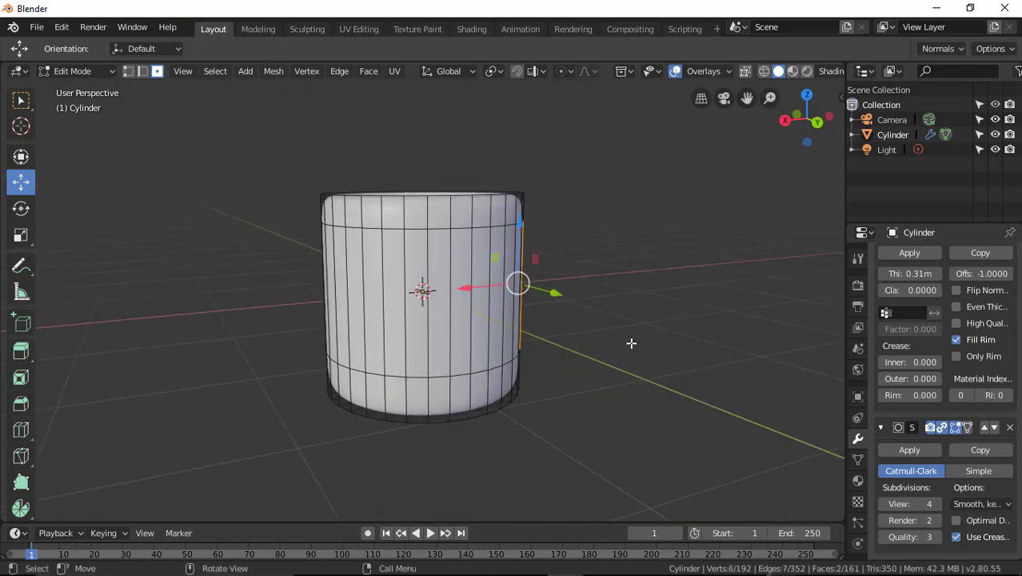
pyautogui.press('e')
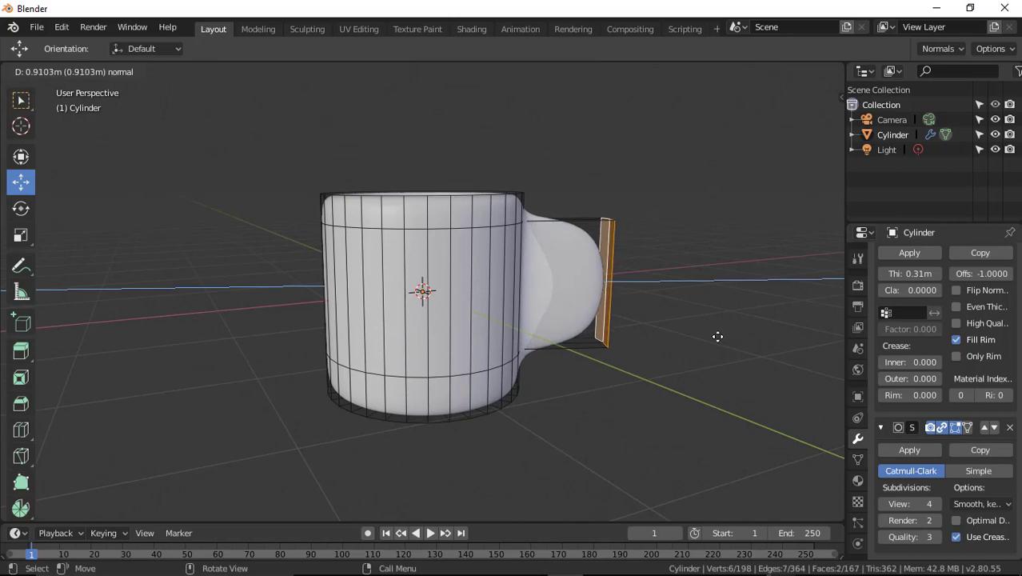
pyautogui.click(717, 337)
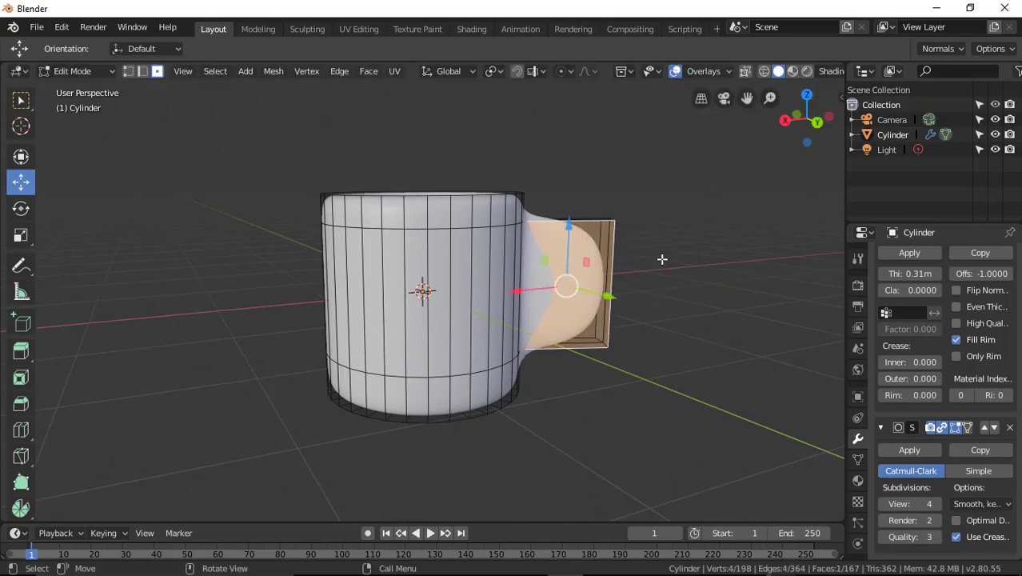
pyautogui.moveTo(661, 258)
pyautogui.mouseDown(button='middle')
pyautogui.moveTo(340, 278)
pyautogui.moveTo(637, 337)
pyautogui.moveTo(664, 399)
pyautogui.mouseUp(button='middle')
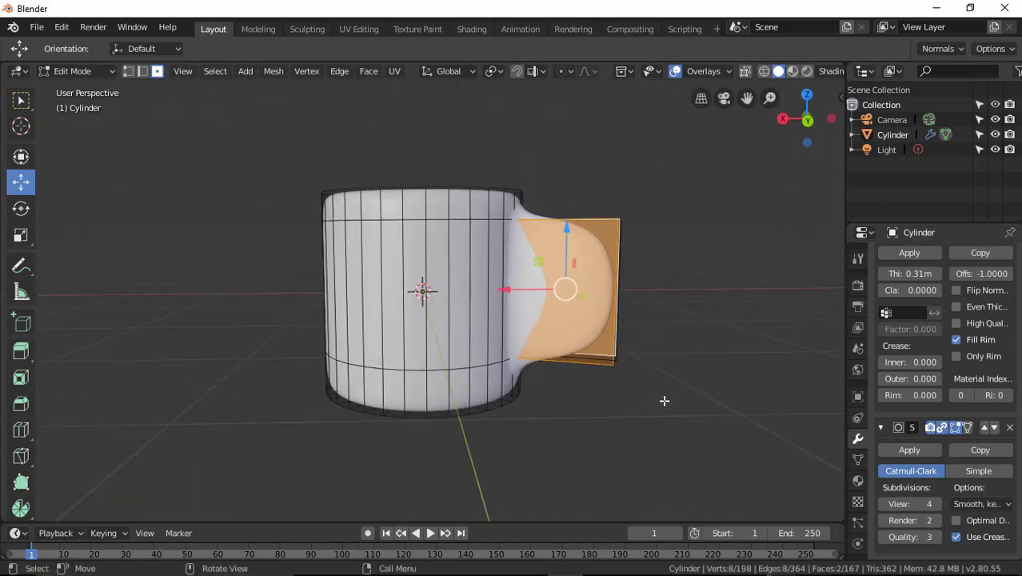
pyautogui.press('i')
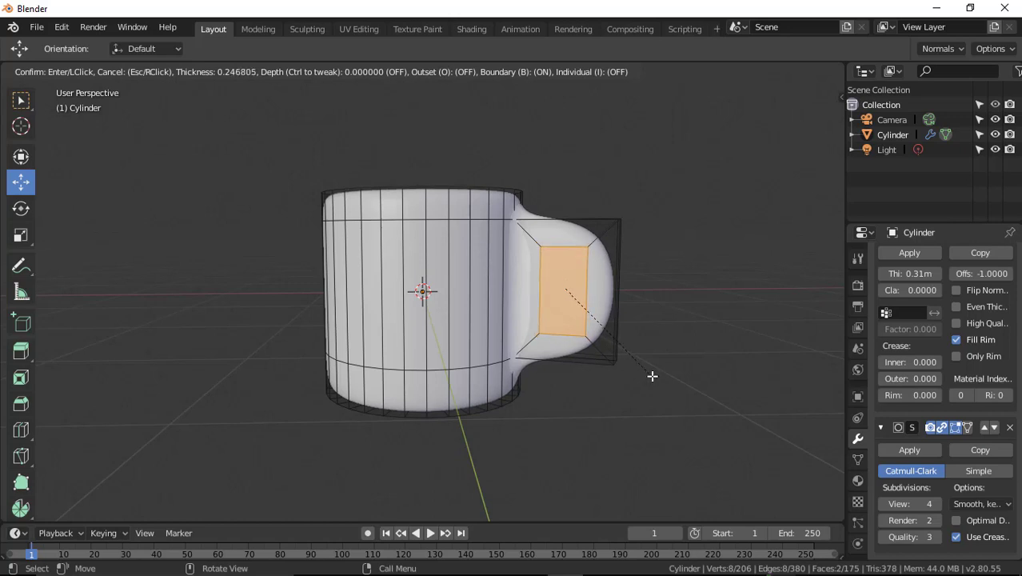
# Confirm the handle inset and run Bridge Edge Loops to open a hole through it.
pyautogui.click(649, 301)
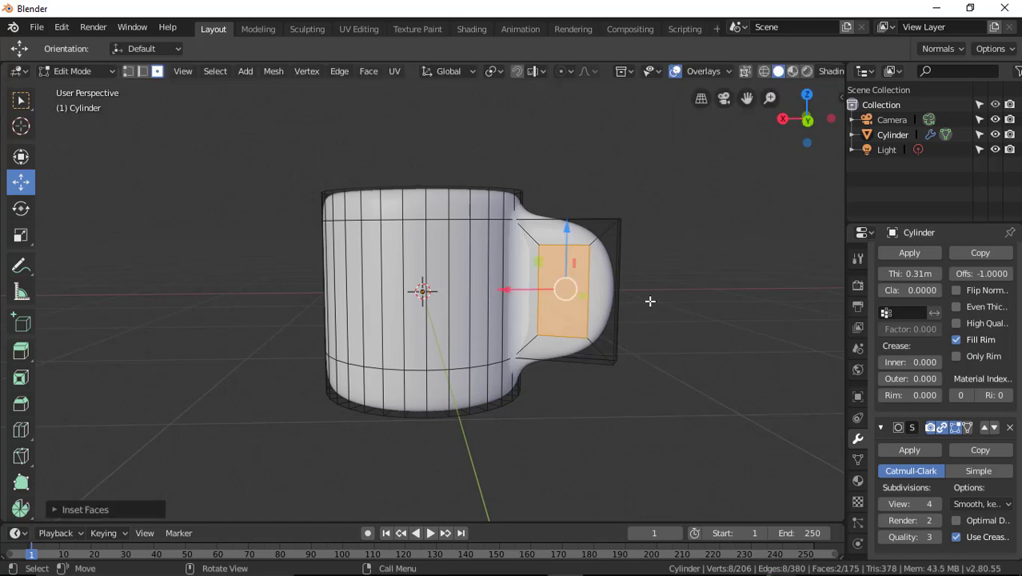
pyautogui.press('F3')
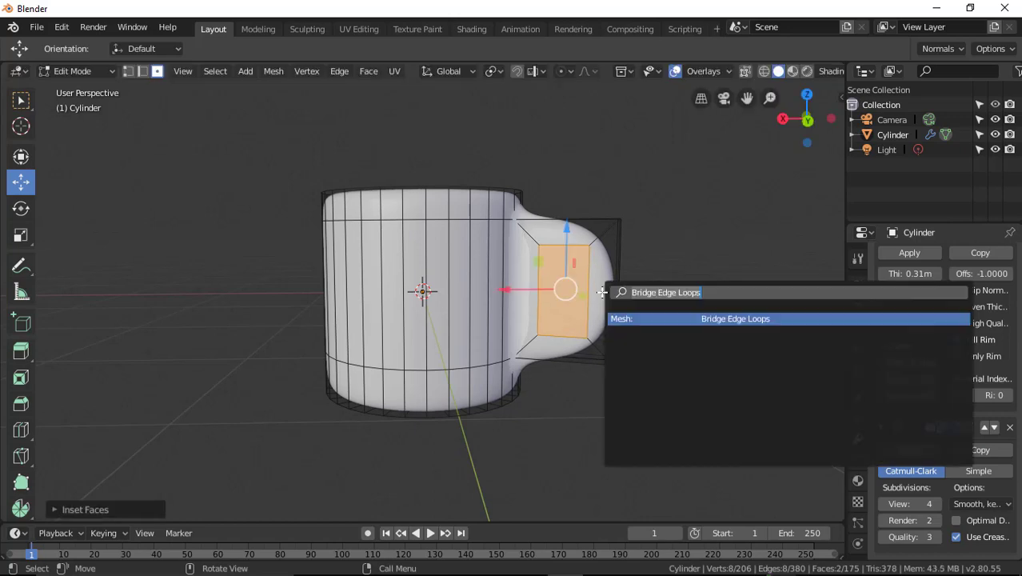
pyautogui.write('br')
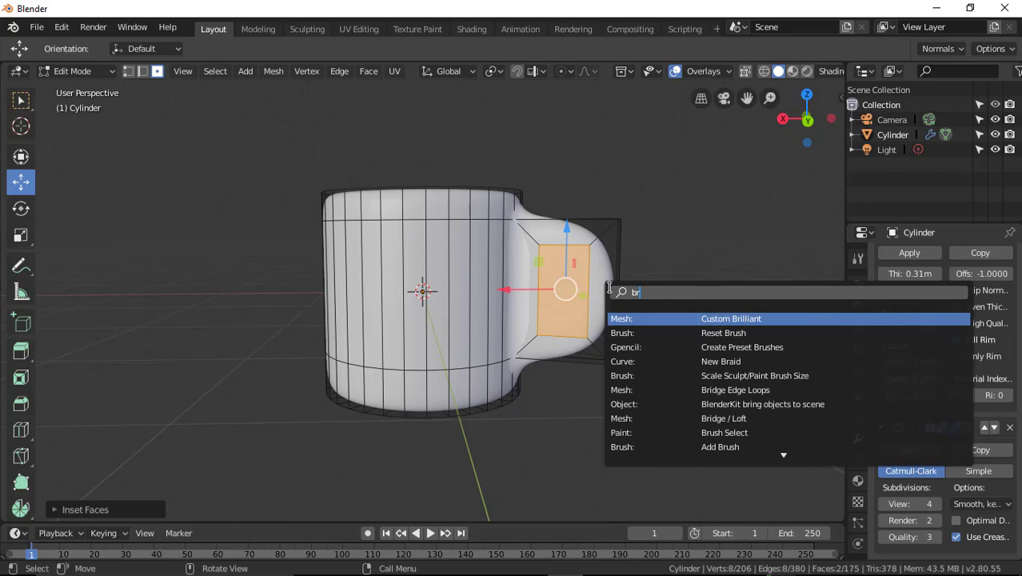
pyautogui.write('id')
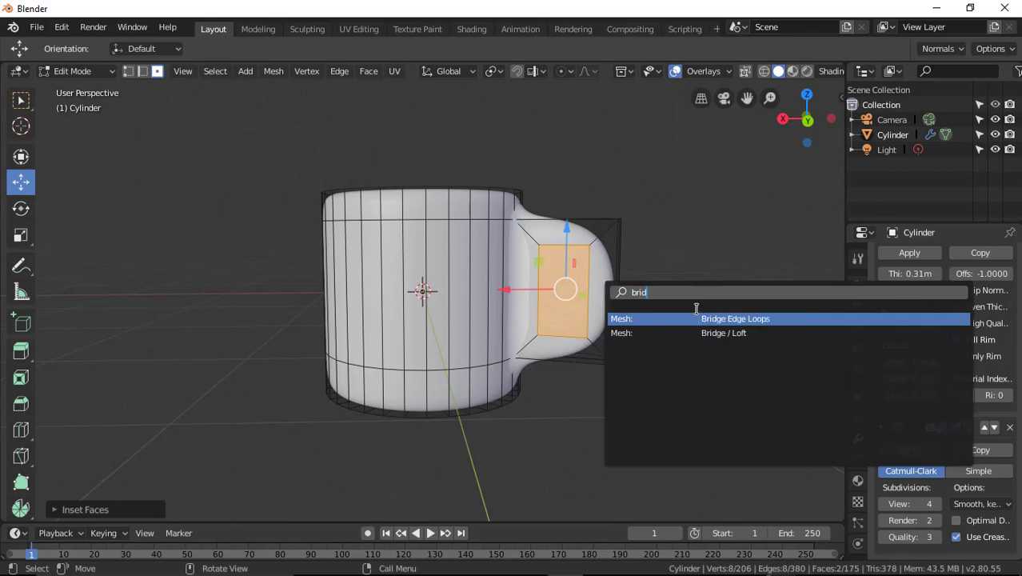
pyautogui.click(745, 319)
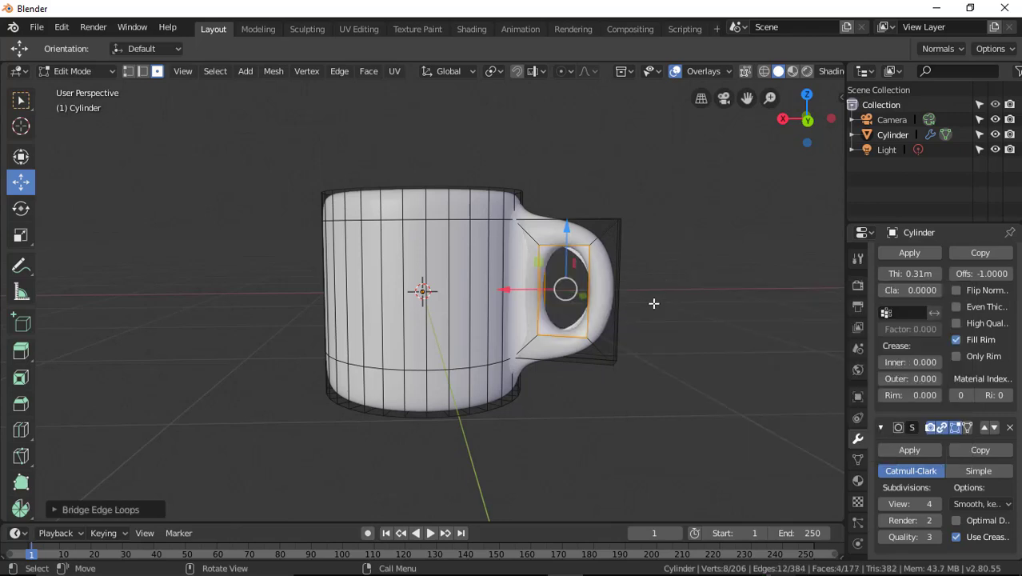
pyautogui.moveTo(654, 303)
pyautogui.mouseDown(button='middle')
pyautogui.moveTo(519, 323)
pyautogui.moveTo(561, 301)
pyautogui.mouseUp(button='middle')
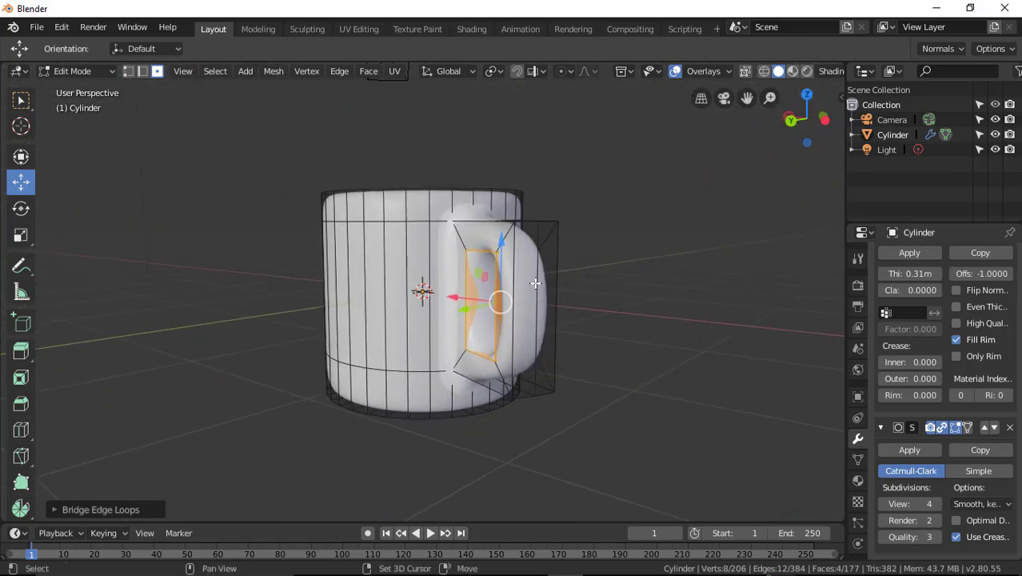
# Move the handle's two outer faces outward along X and upward along Z.
pyautogui.keyDown('shift'); pyautogui.click(535, 283); pyautogui.keyUp('shift')
pyautogui.keyDown('shift'); pyautogui.click(545, 287); pyautogui.keyUp('shift')
pyautogui.moveTo(570, 347); pyautogui.dragTo(534, 321, button='middle')
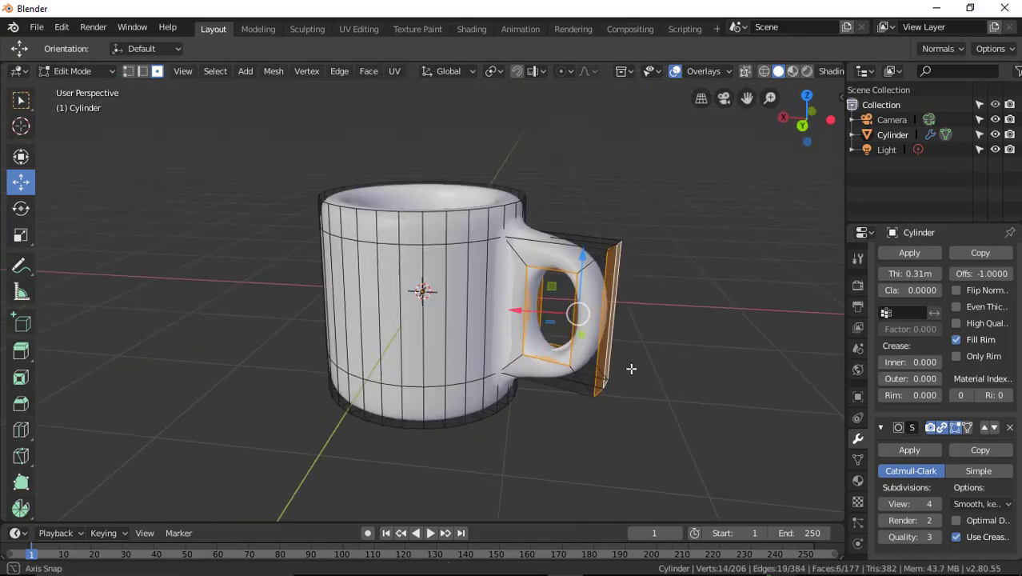
pyautogui.moveTo(528, 313); pyautogui.dragTo(508, 307)
pyautogui.moveTo(611, 336); pyautogui.dragTo(676, 335, button='middle')
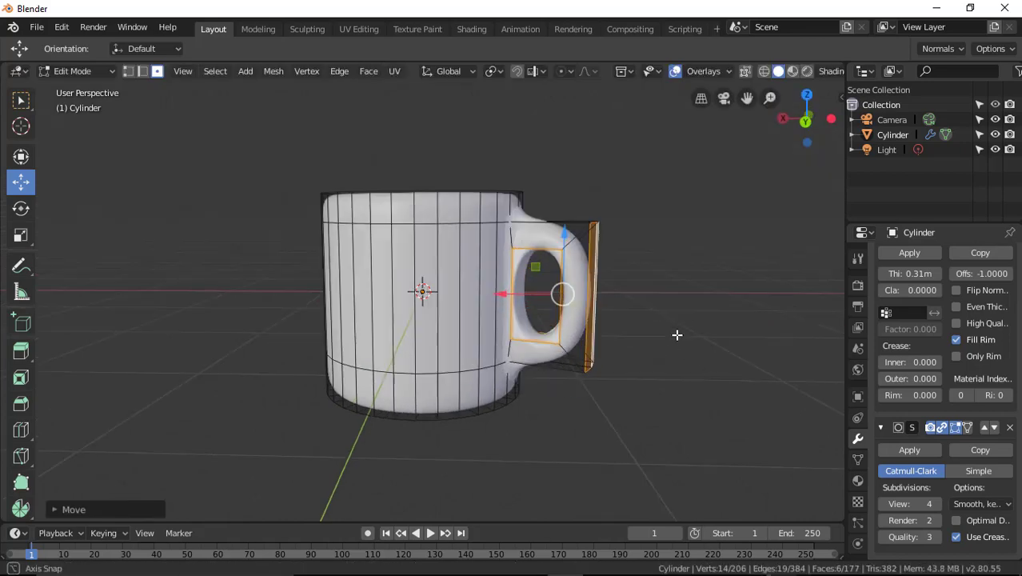
pyautogui.moveTo(558, 234); pyautogui.dragTo(566, 227)
pyautogui.moveTo(639, 269)
pyautogui.mouseDown(button='middle')
pyautogui.moveTo(637, 335)
pyautogui.moveTo(527, 291)
pyautogui.moveTo(579, 242)
pyautogui.mouseUp(button='middle')
# Back in Object Mode, step the Solidify thickness down from 0.31 m to 0.1 m.
pyautogui.click(84, 72)
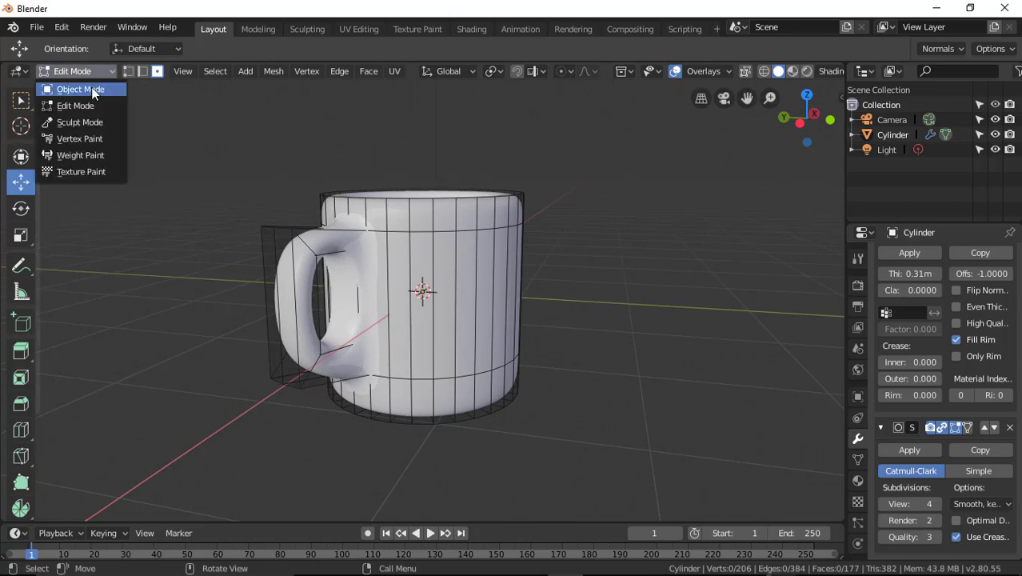
pyautogui.click(72, 87)
pyautogui.moveTo(542, 227); pyautogui.dragTo(305, 205, button='middle')
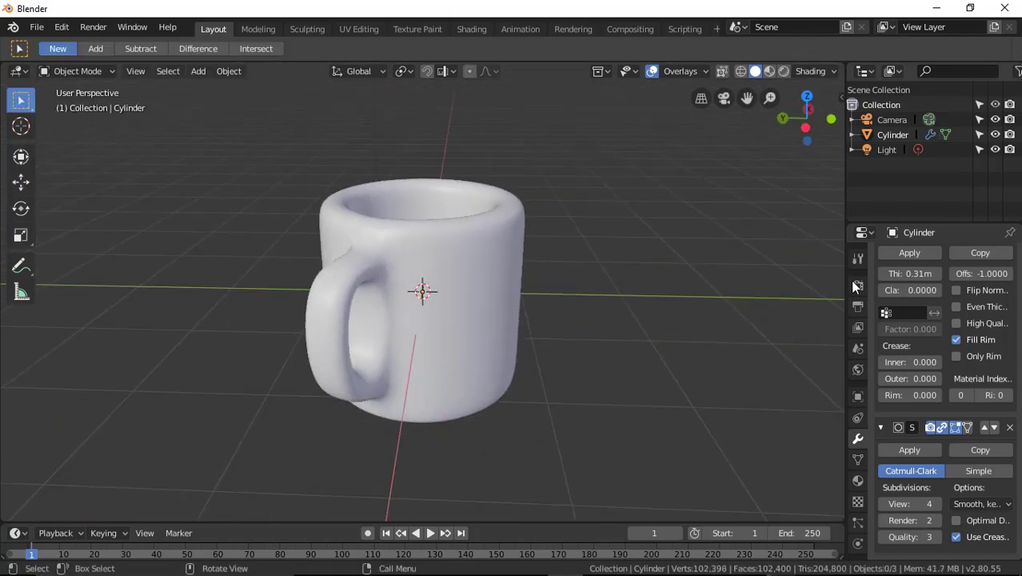
pyautogui.click(882, 272)
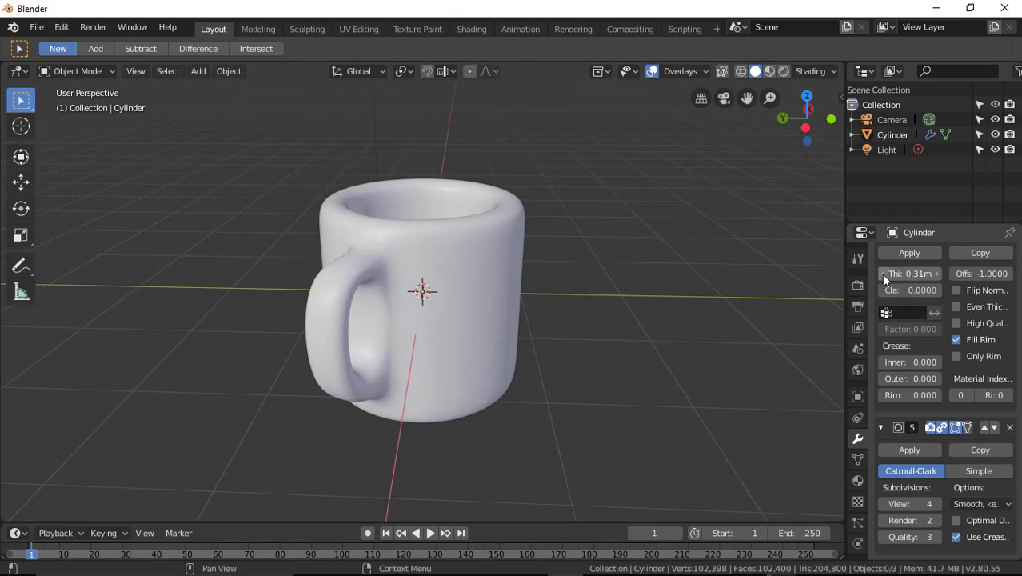
pyautogui.click(882, 273)
pyautogui.click(882, 272)
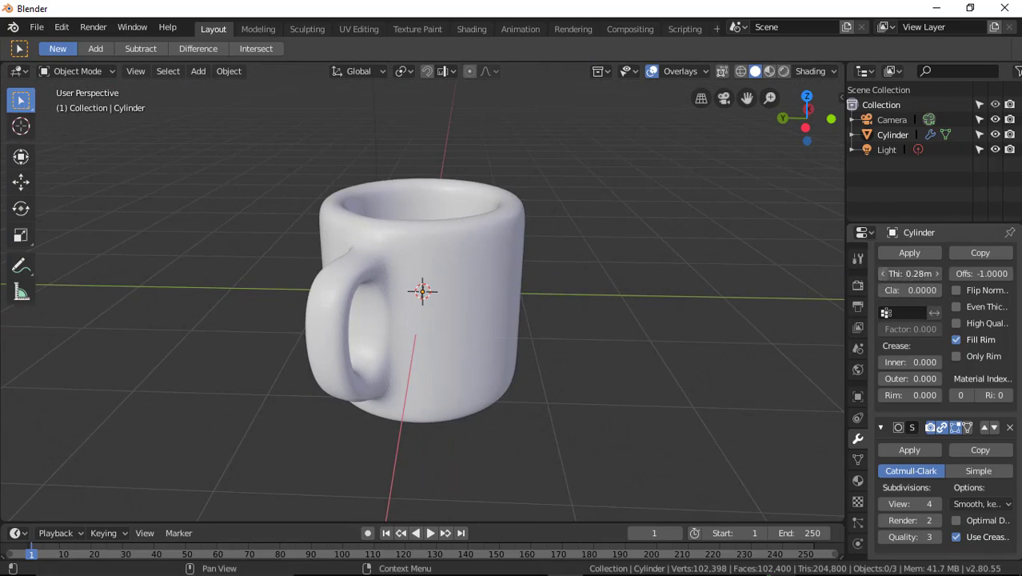
pyautogui.click(883, 273)
pyautogui.click(883, 274)
pyautogui.click(883, 273)
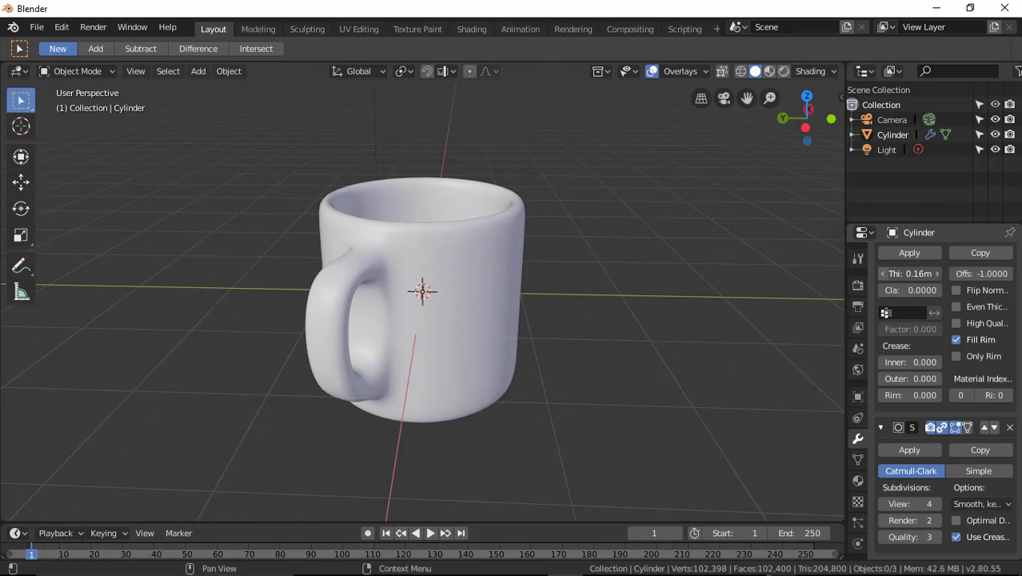
pyautogui.click(882, 274)
pyautogui.click(883, 273)
pyautogui.click(882, 274)
pyautogui.click(883, 274)
pyautogui.click(883, 274)
pyautogui.click(883, 273)
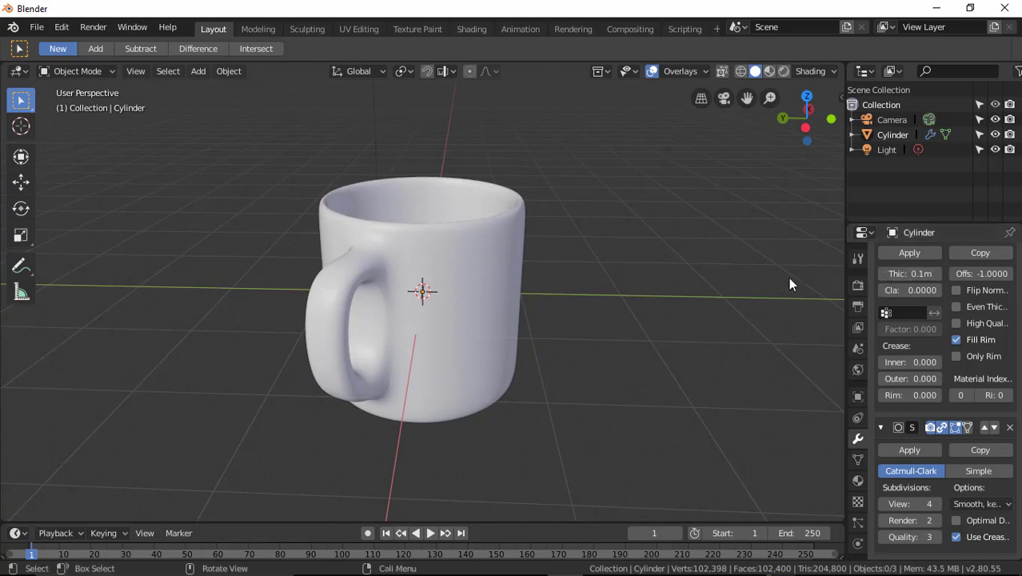
pyautogui.moveTo(789, 284)
pyautogui.mouseDown(button='middle')
pyautogui.moveTo(596, 297)
pyautogui.moveTo(805, 255)
pyautogui.moveTo(823, 214)
pyautogui.moveTo(827, 238)
pyautogui.moveTo(790, 241)
pyautogui.moveTo(840, 253)
pyautogui.moveTo(832, 240)
pyautogui.mouseUp(button='middle')
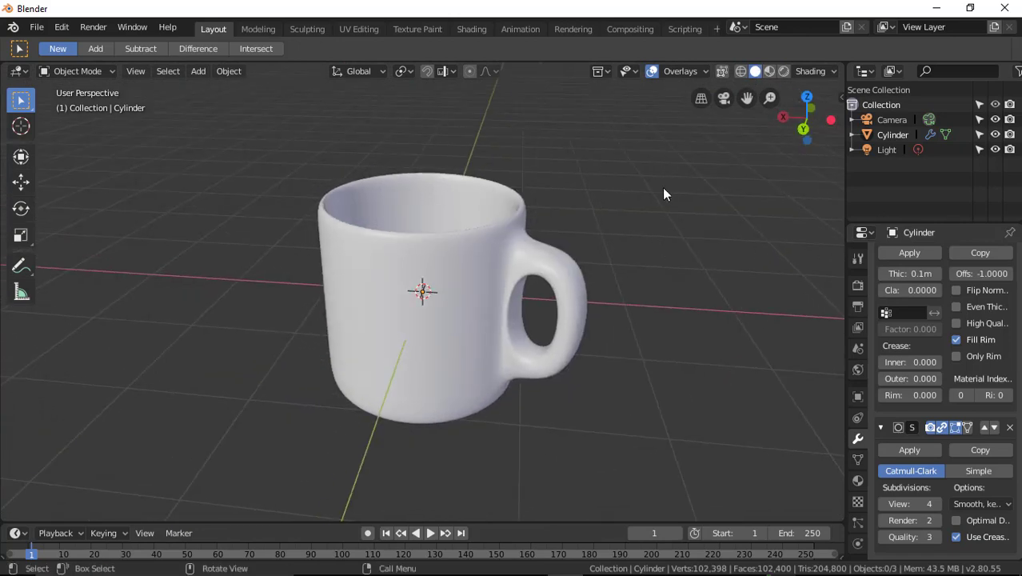
pyautogui.moveTo(660, 227)
pyautogui.mouseDown(button='middle')
pyautogui.moveTo(650, 217)
pyautogui.moveTo(648, 244)
pyautogui.moveTo(487, 216)
pyautogui.moveTo(743, 224)
pyautogui.moveTo(701, 216)
pyautogui.mouseUp(button='middle')
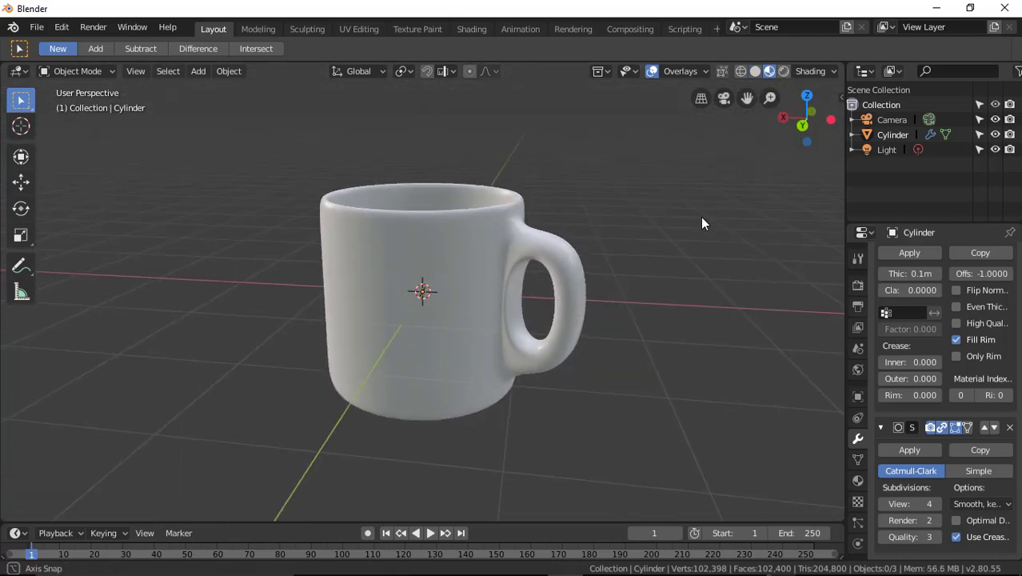
# Add a new material to the mug with golden yellow base colour (H 0.144, S 0.932, V 0.860).
pyautogui.click(859, 481)
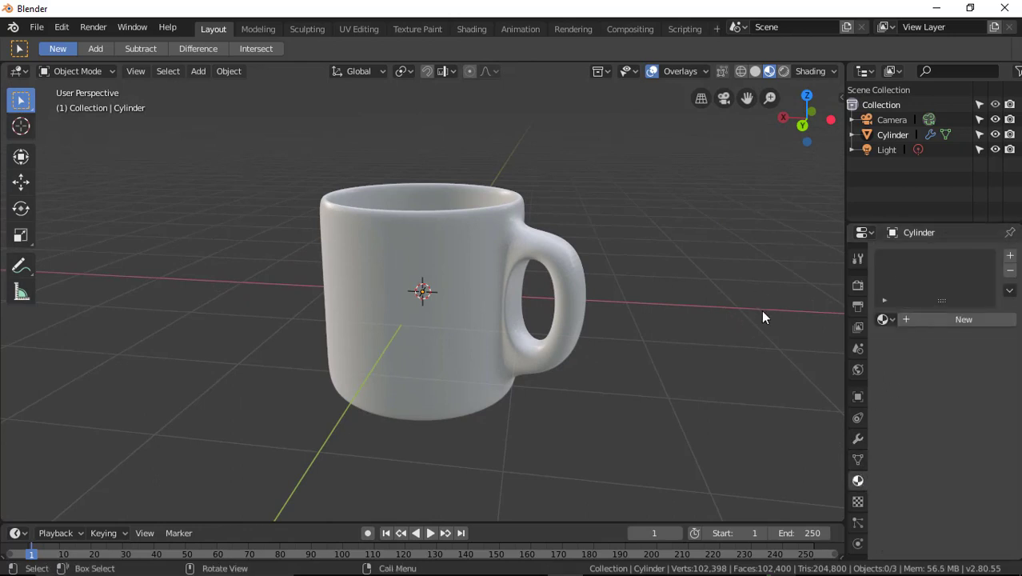
pyautogui.click(472, 270)
pyautogui.click(926, 321)
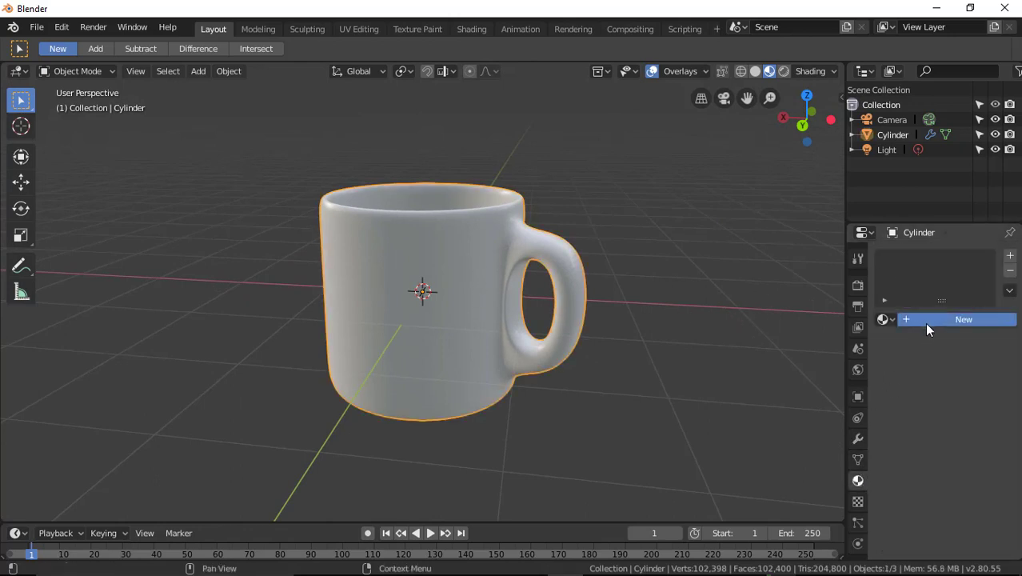
pyautogui.click(972, 471)
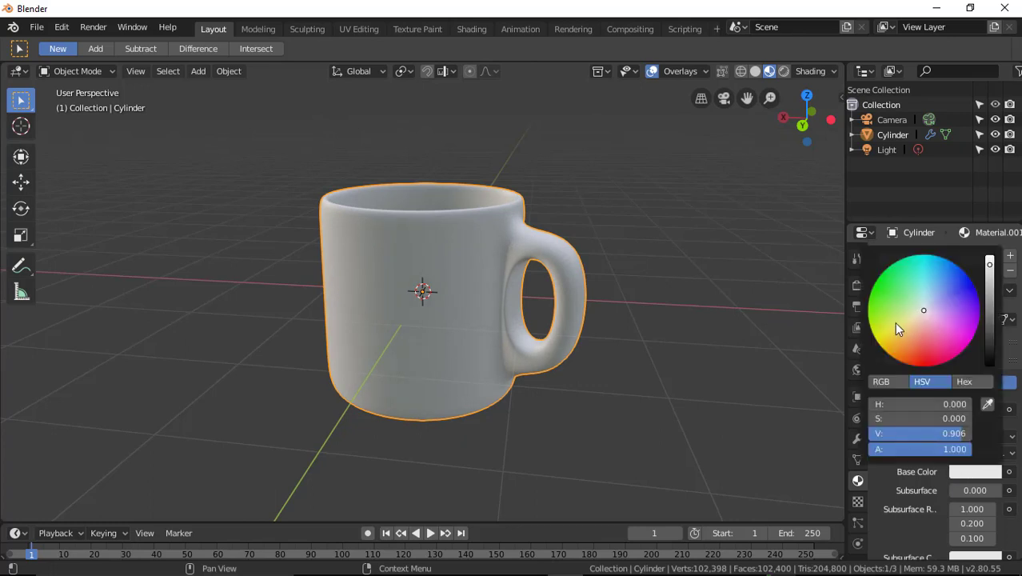
pyautogui.click(911, 323)
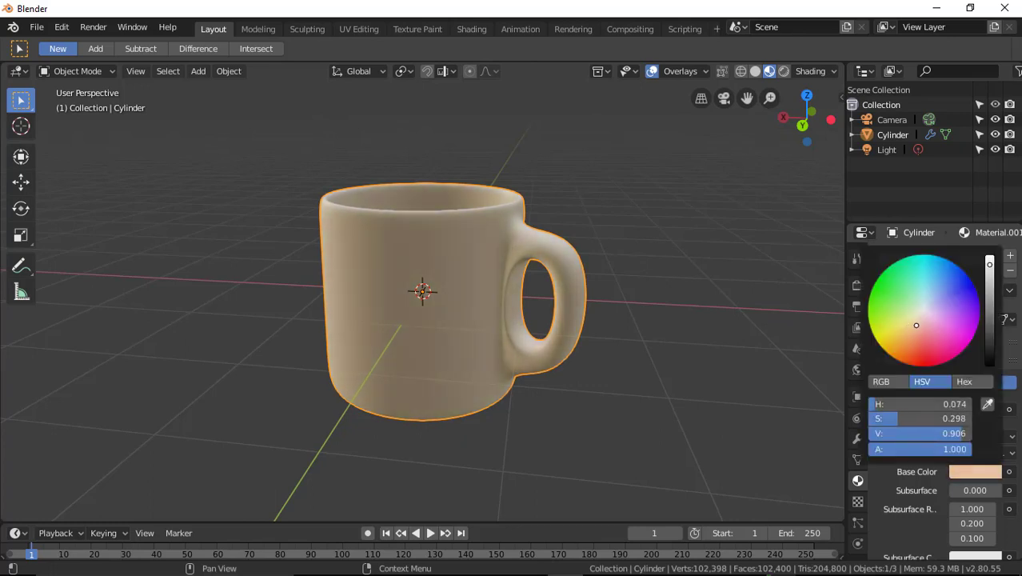
pyautogui.moveTo(916, 325)
pyautogui.mouseDown()
pyautogui.moveTo(940, 298)
pyautogui.moveTo(898, 337)
pyautogui.mouseUp()
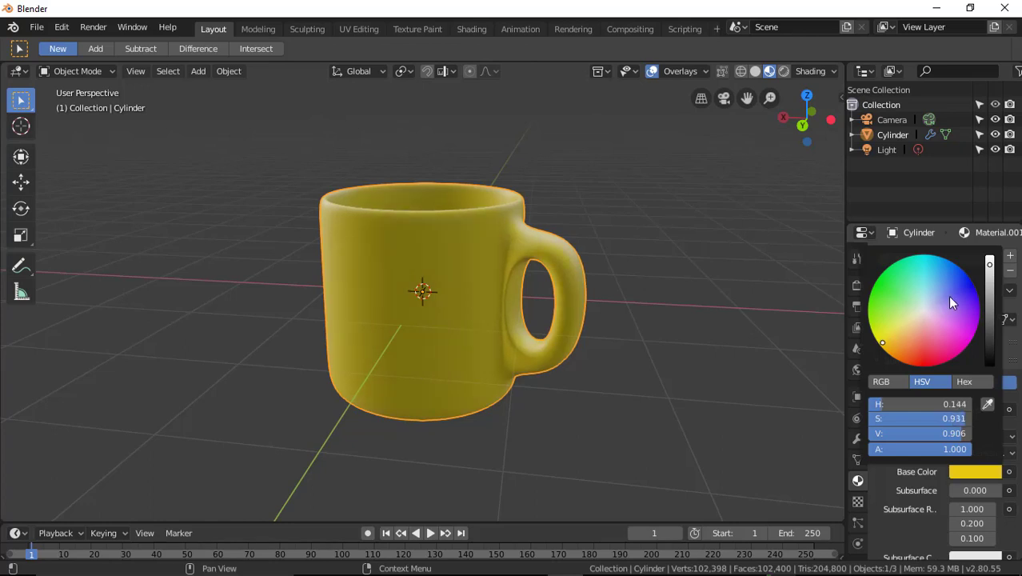
pyautogui.moveTo(989, 263); pyautogui.dragTo(989, 257)
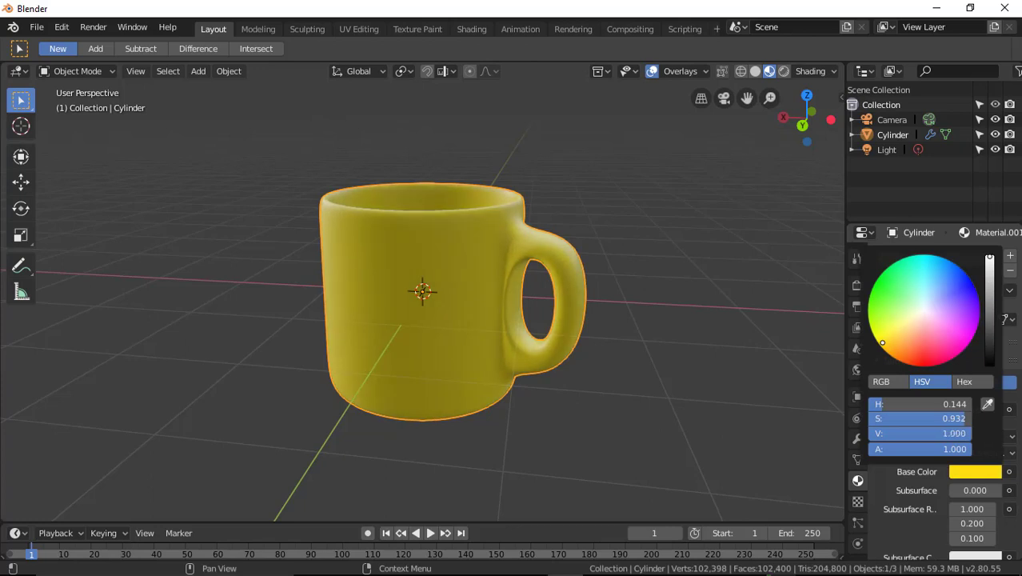
pyautogui.moveTo(989, 257); pyautogui.dragTo(990, 272)
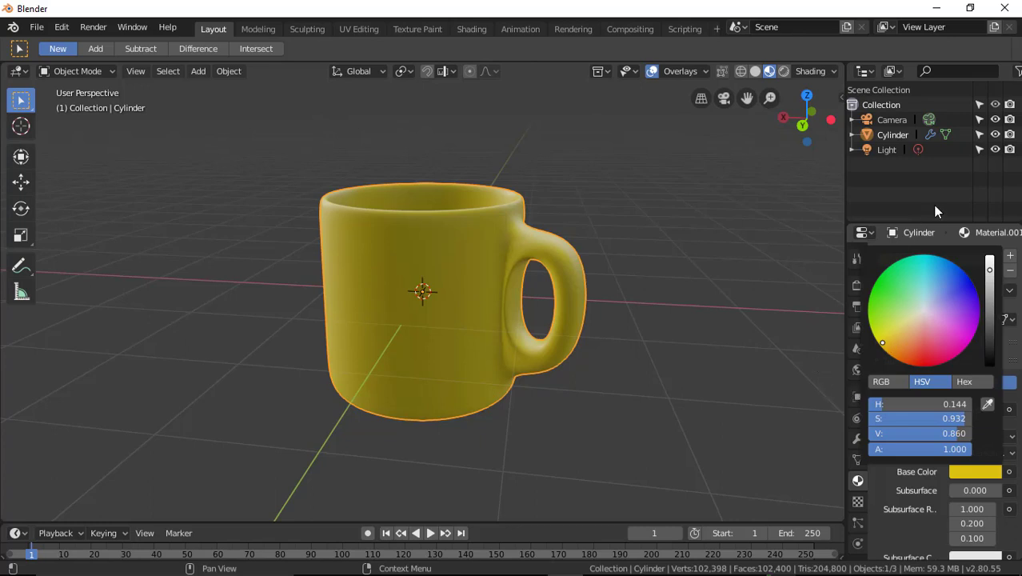
# Set the mug material's subsurface colour to a pale peach tint.
pyautogui.scroll(-3, 943, 447)
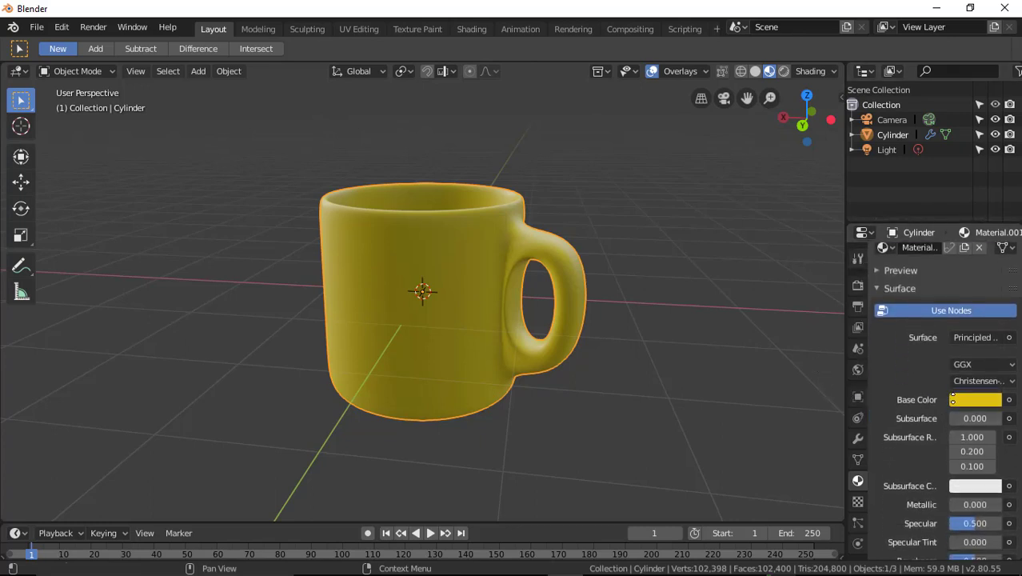
pyautogui.scroll(-1, 951, 439)
pyautogui.scroll(-1, 959, 432)
pyautogui.click(965, 428)
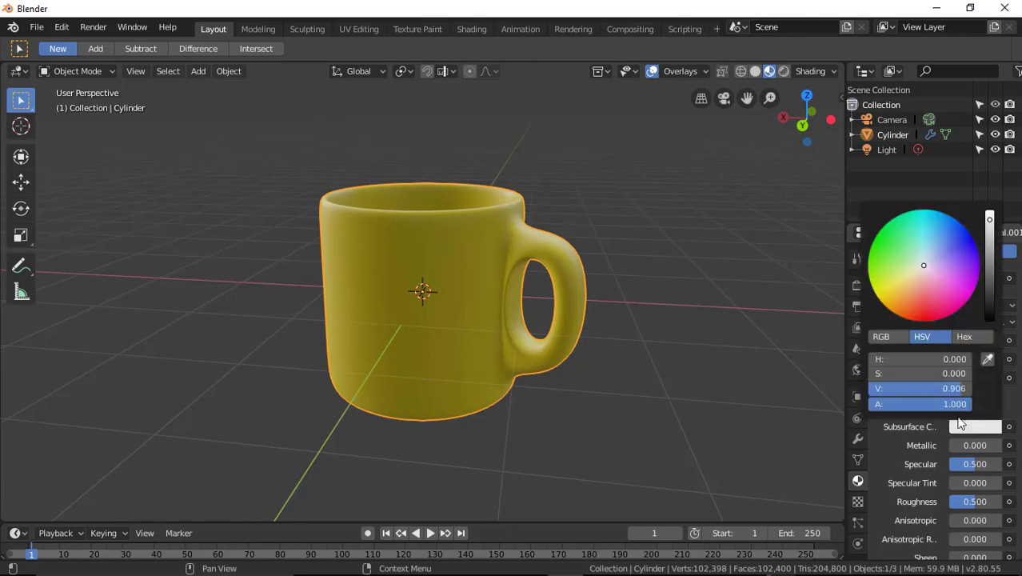
pyautogui.moveTo(924, 270)
pyautogui.mouseDown()
pyautogui.moveTo(919, 291)
pyautogui.moveTo(911, 274)
pyautogui.mouseUp()
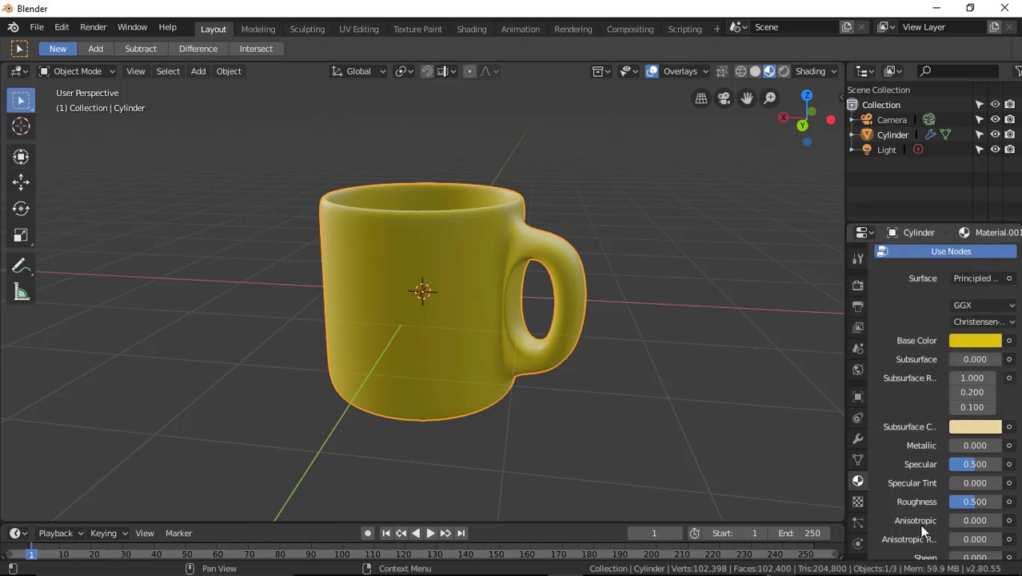
# Inspect the mug from side angles in rendered shading, then return to material preview.
pyautogui.moveTo(562, 340)
pyautogui.mouseDown(button='middle')
pyautogui.moveTo(541, 313)
pyautogui.moveTo(501, 331)
pyautogui.moveTo(675, 332)
pyautogui.moveTo(417, 306)
pyautogui.mouseUp(button='middle')
pyautogui.moveTo(318, 263); pyautogui.dragTo(353, 291, button='middle')
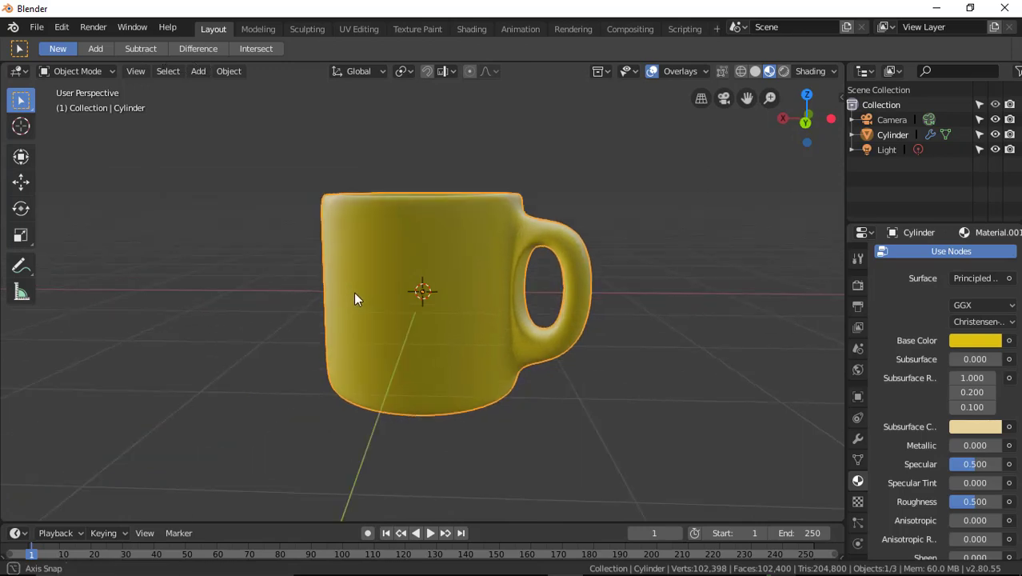
pyautogui.click(783, 71)
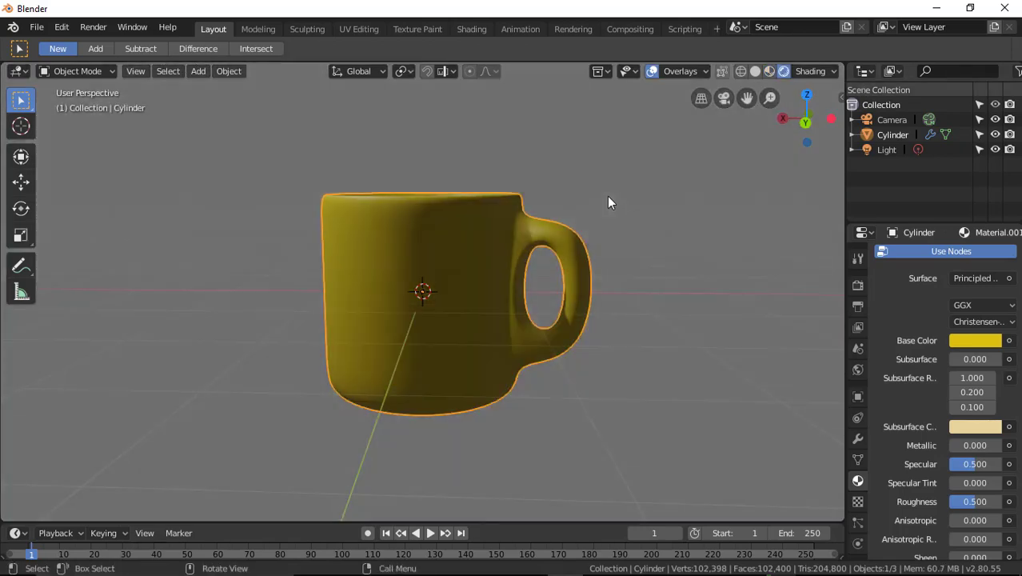
pyautogui.moveTo(594, 220)
pyautogui.mouseDown(button='middle')
pyautogui.moveTo(574, 230)
pyautogui.moveTo(793, 72)
pyautogui.mouseUp(button='middle')
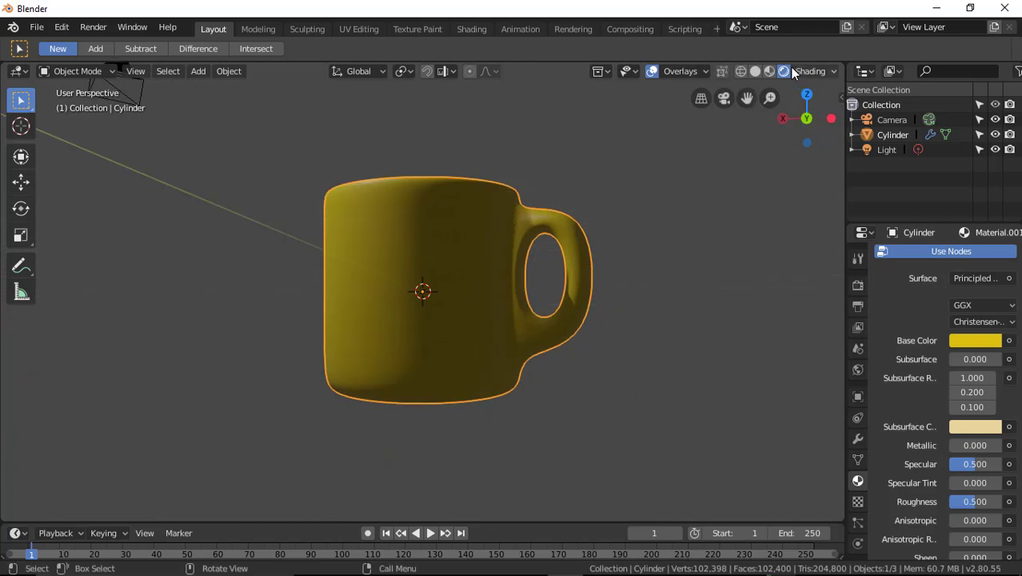
pyautogui.moveTo(702, 169)
pyautogui.mouseDown(button='middle')
pyautogui.moveTo(706, 188)
pyautogui.moveTo(742, 90)
pyautogui.mouseUp(button='middle')
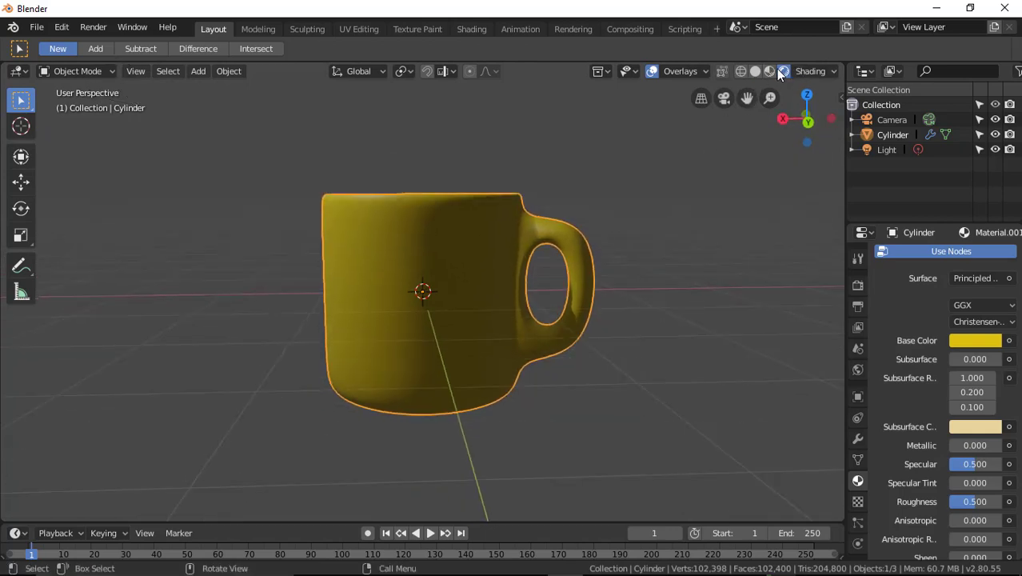
pyautogui.click(767, 71)
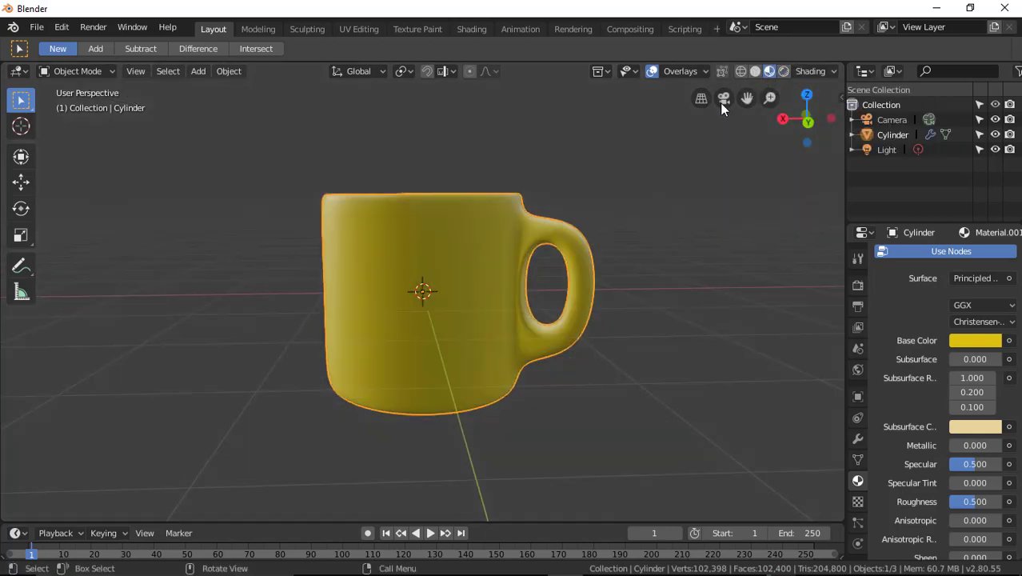
pyautogui.hotkey('ctrl', 'a')
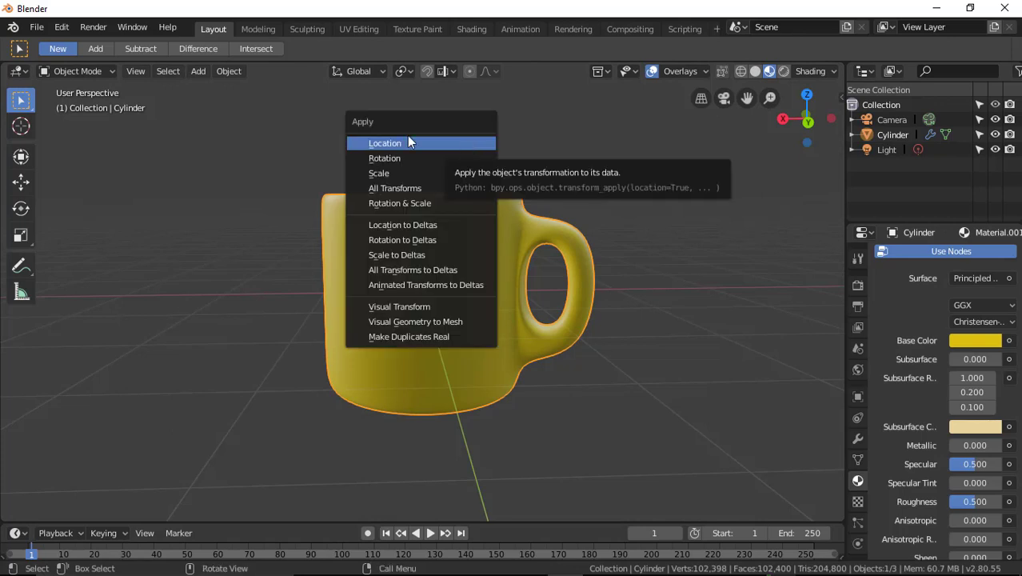
pyautogui.click(192, 72)
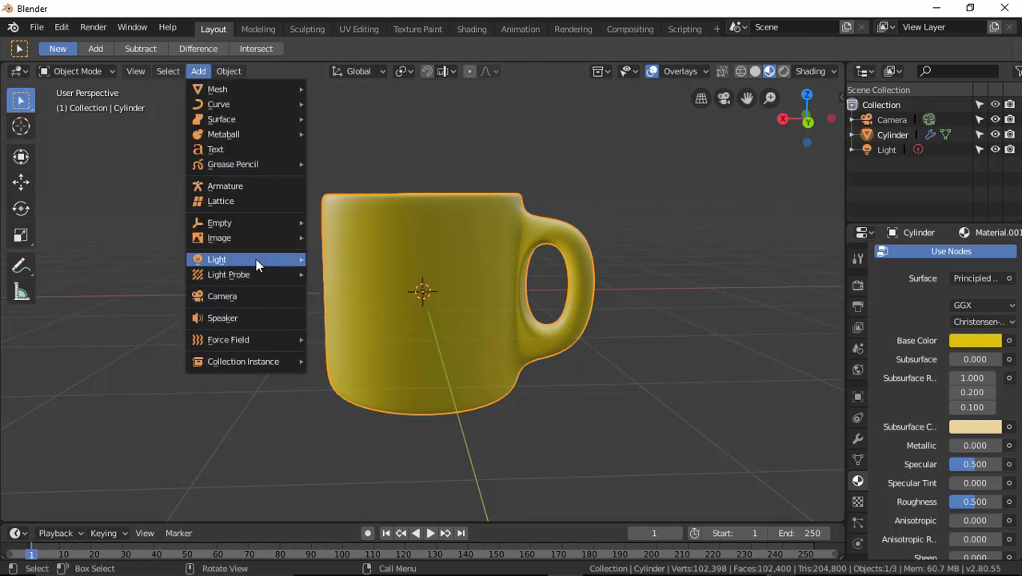
# Add a sun lamp and place it above and to the right of the mug.
pyautogui.moveTo(247, 259)
pyautogui.click(372, 275)
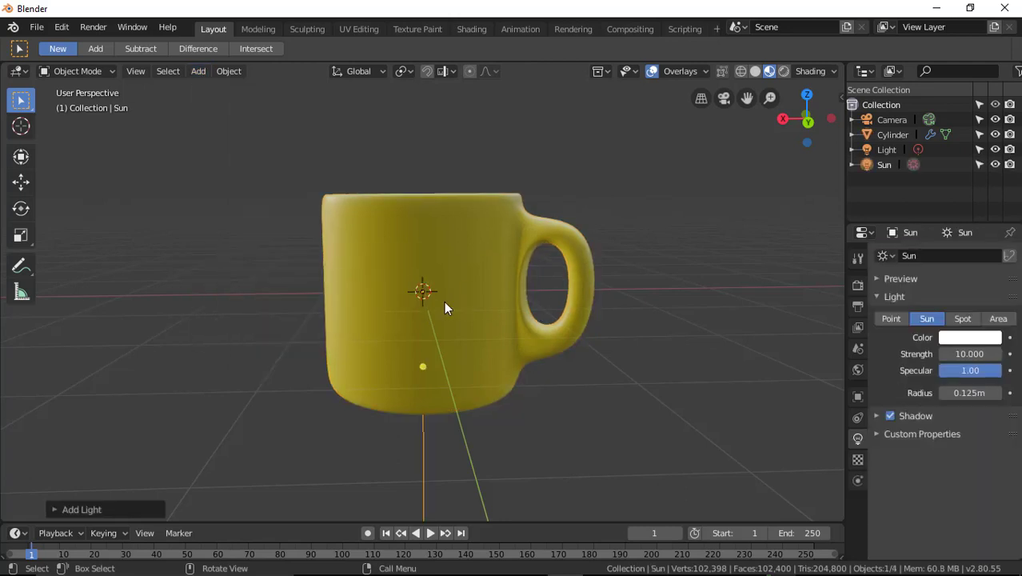
pyautogui.click(21, 182)
pyautogui.moveTo(417, 232); pyautogui.dragTo(421, 116)
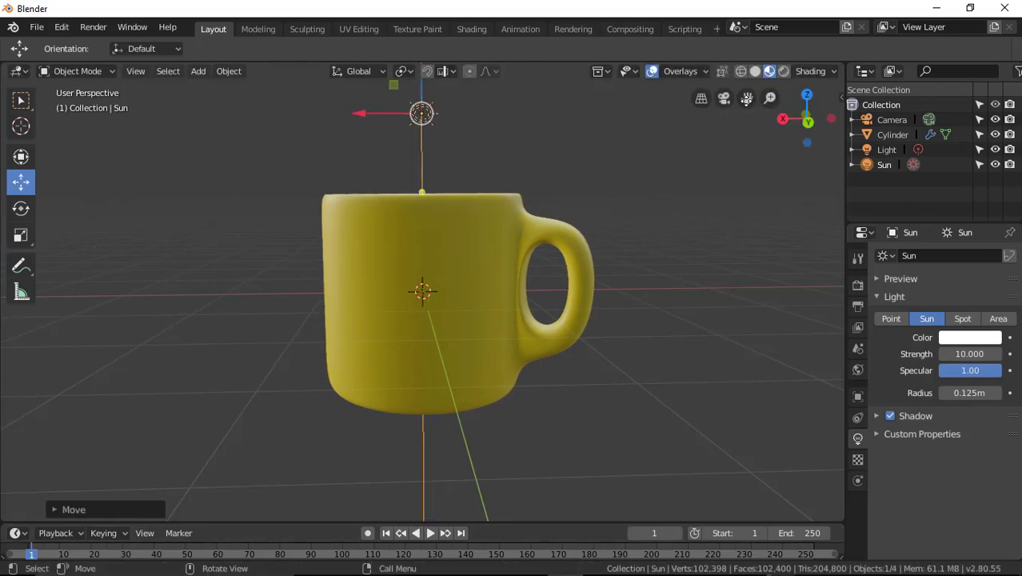
pyautogui.click(781, 75)
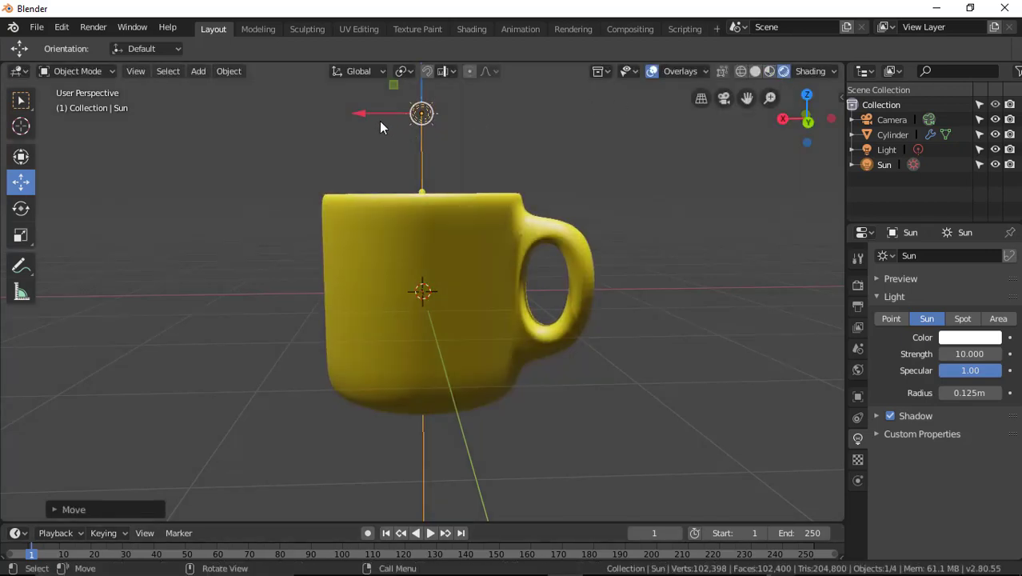
pyautogui.press('g')
pyautogui.click(617, 213)
# Lift the sun higher above the mug and shift it along the Y axis.
pyautogui.scroll(-2, 623, 229)
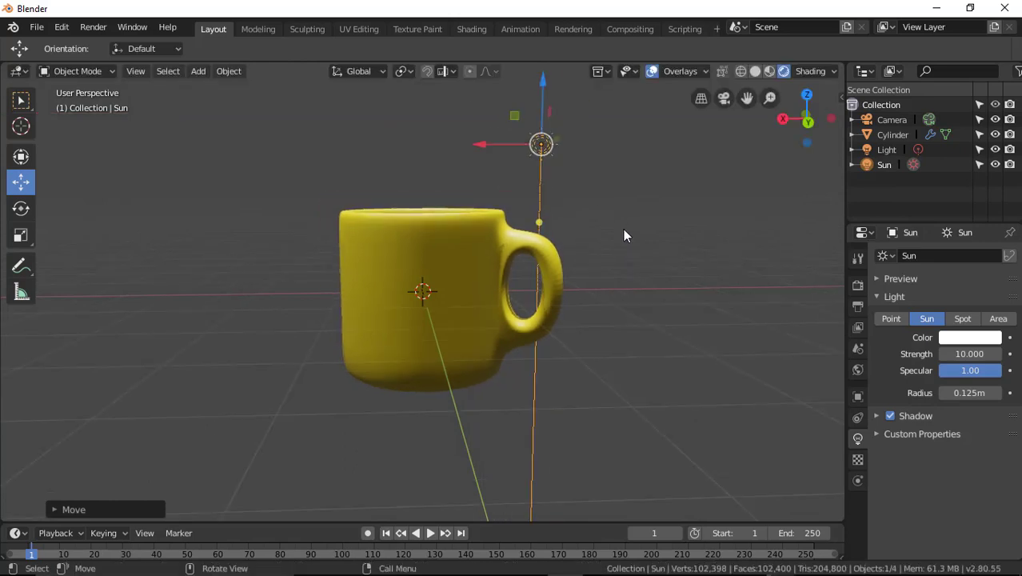
pyautogui.scroll(-2, 623, 228)
pyautogui.scroll(-3, 624, 230)
pyautogui.moveTo(461, 189); pyautogui.dragTo(467, 132)
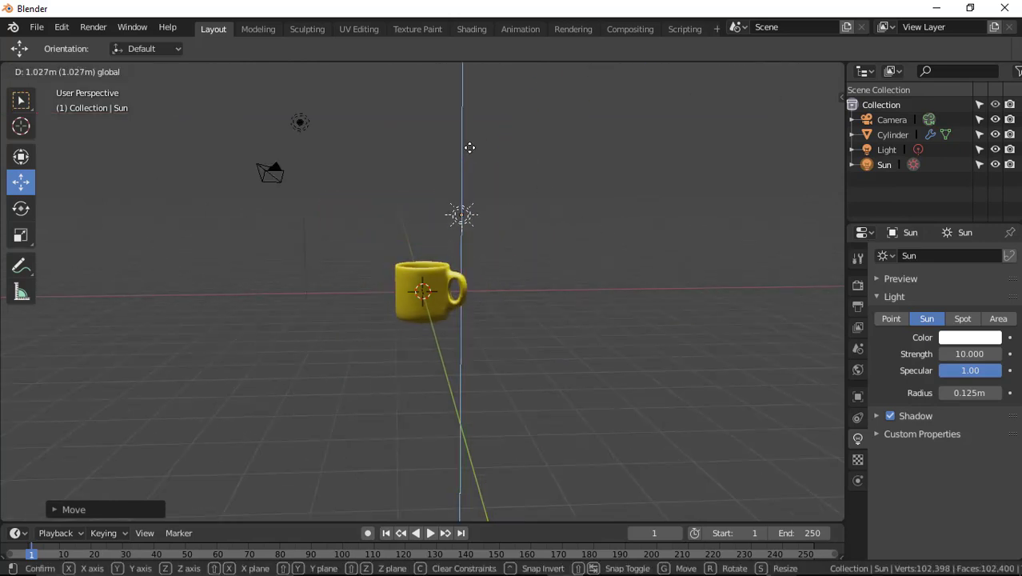
pyautogui.moveTo(529, 220)
pyautogui.mouseDown(button='middle')
pyautogui.moveTo(462, 250)
pyautogui.moveTo(578, 242)
pyautogui.mouseUp(button='middle')
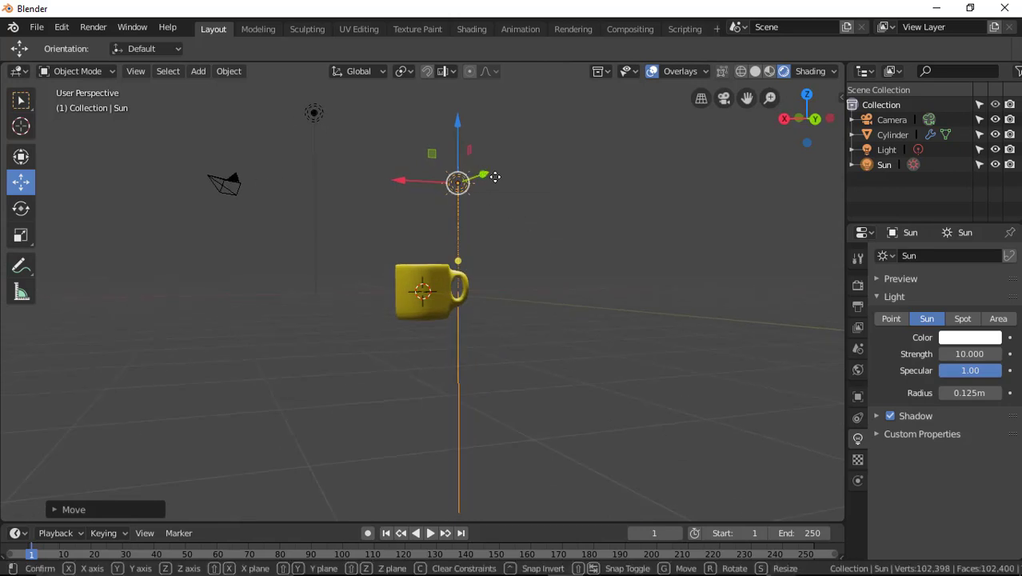
pyautogui.moveTo(480, 175); pyautogui.dragTo(568, 280)
pyautogui.moveTo(568, 280); pyautogui.dragTo(560, 283, button='middle')
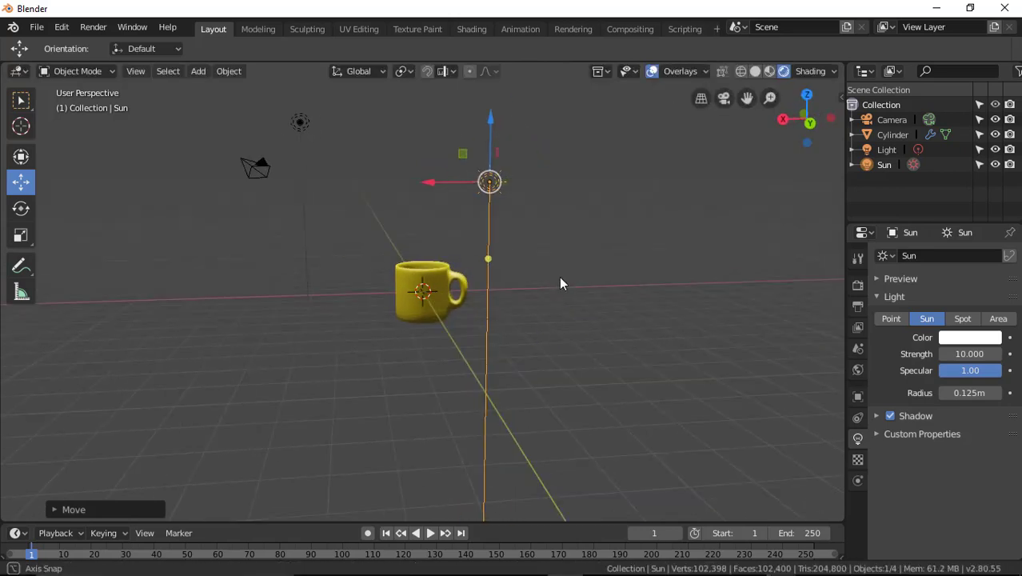
# Rotate the sun lamp to aim at the mug, then deselect it.
pyautogui.press('r')
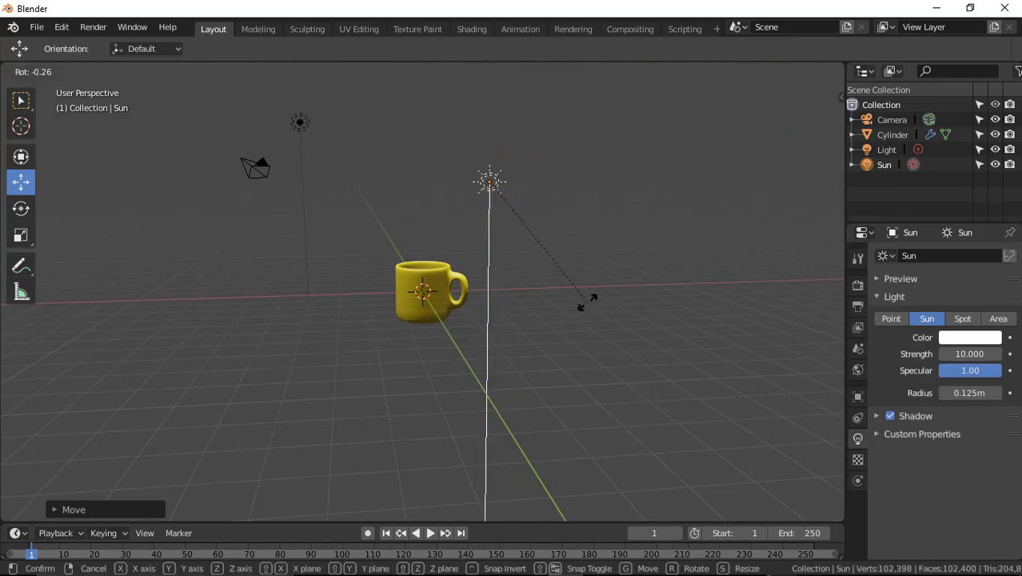
pyautogui.click(497, 308)
pyautogui.scroll(2, 499, 309)
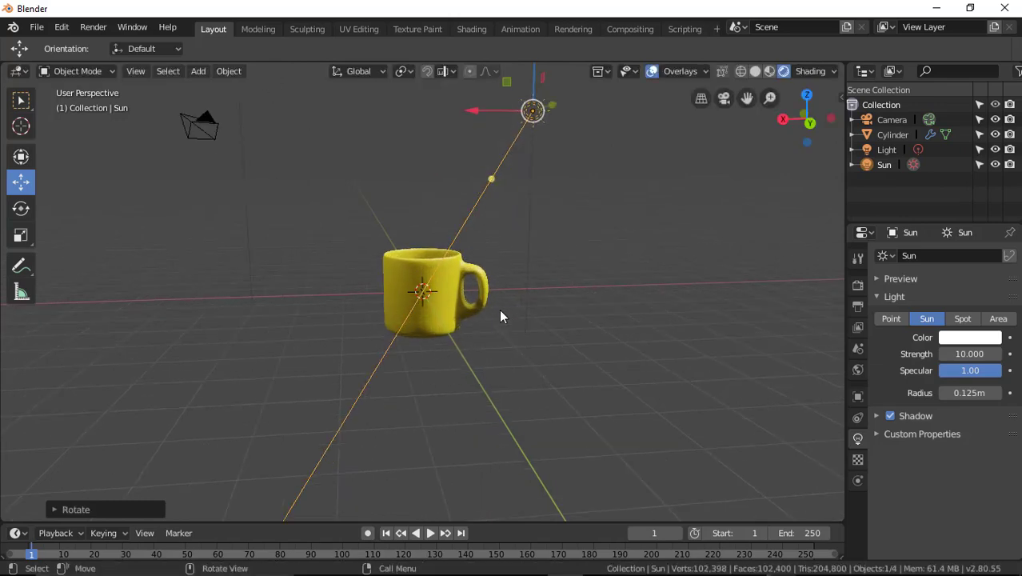
pyautogui.scroll(5, 504, 310)
pyautogui.click(628, 345)
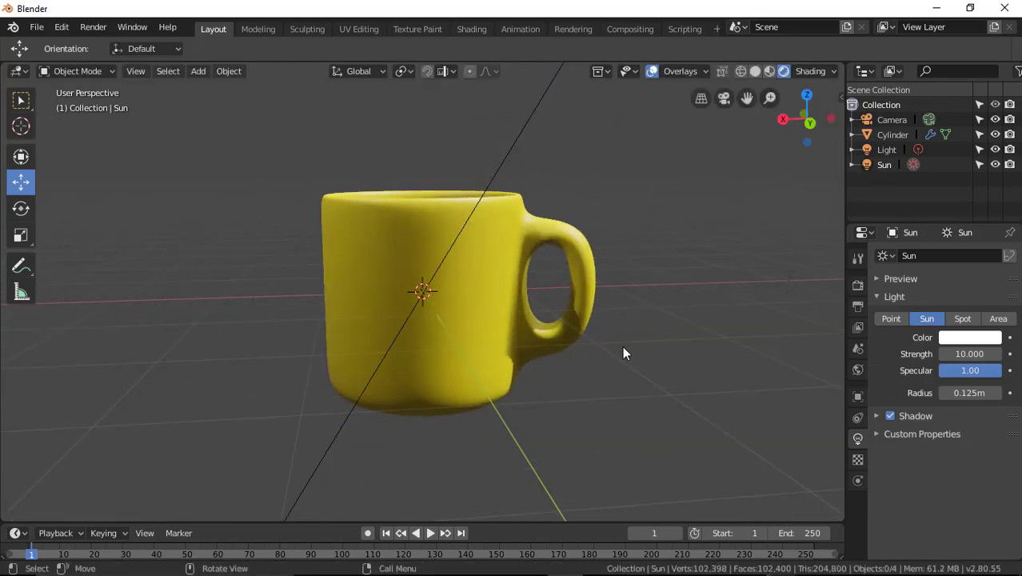
pyautogui.moveTo(622, 346)
pyautogui.mouseDown(button='middle')
pyautogui.moveTo(605, 350)
pyautogui.moveTo(621, 357)
pyautogui.moveTo(612, 350)
pyautogui.mouseUp(button='middle')
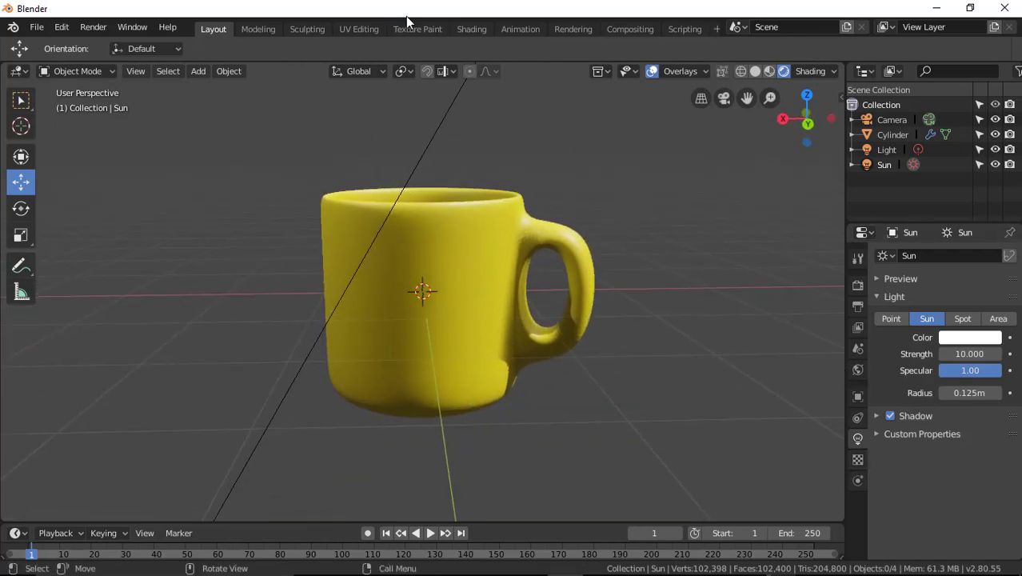
# In the Shading workspace, frame the mug and select it to load its Material.001 nodes.
pyautogui.click(456, 30)
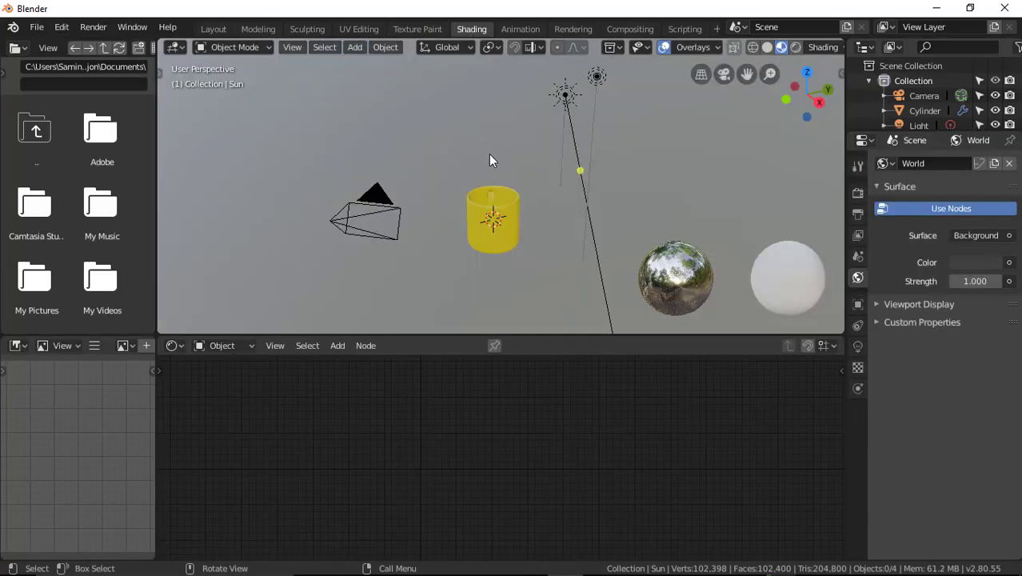
pyautogui.moveTo(504, 278)
pyautogui.mouseDown(button='middle')
pyautogui.moveTo(553, 221)
pyautogui.moveTo(677, 224)
pyautogui.moveTo(174, 228)
pyautogui.moveTo(377, 240)
pyautogui.moveTo(315, 216)
pyautogui.moveTo(256, 232)
pyautogui.moveTo(723, 213)
pyautogui.moveTo(646, 209)
pyautogui.moveTo(666, 216)
pyautogui.moveTo(645, 247)
pyautogui.mouseUp(button='middle')
pyautogui.scroll(1, 643, 246)
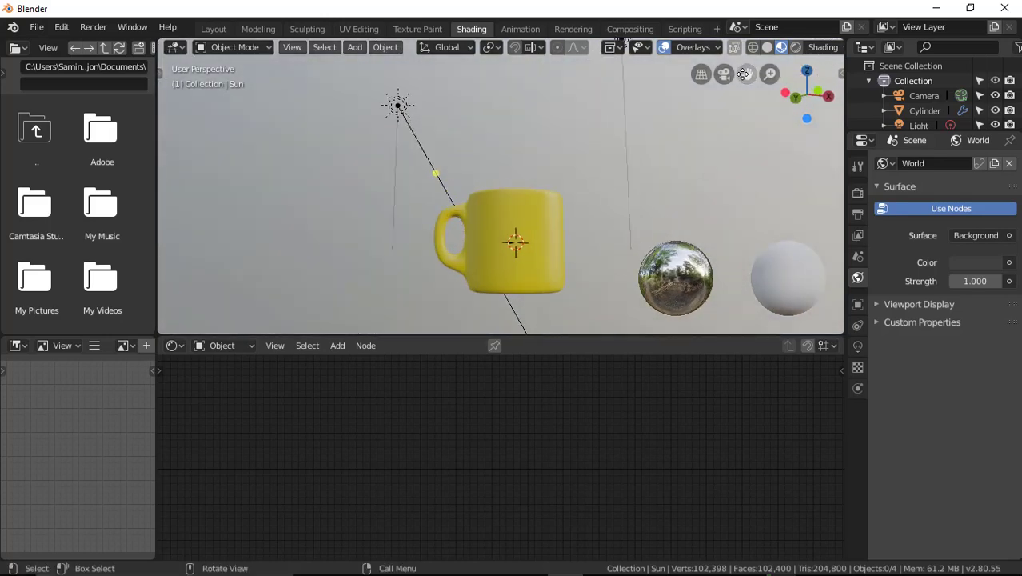
pyautogui.moveTo(744, 75); pyautogui.dragTo(679, 158)
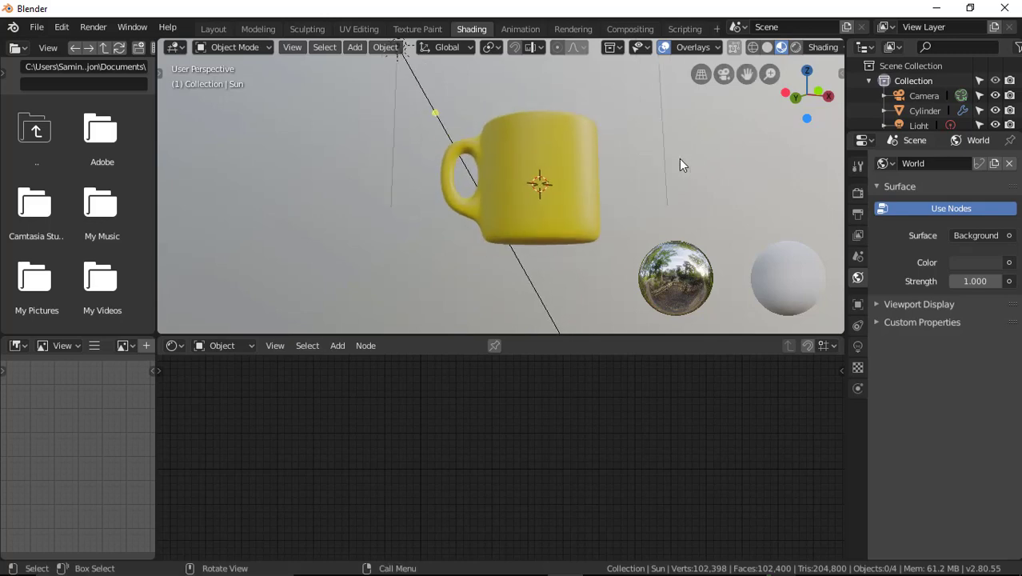
pyautogui.moveTo(679, 158)
pyautogui.mouseDown(button='middle')
pyautogui.moveTo(671, 184)
pyautogui.moveTo(688, 206)
pyautogui.mouseUp(button='middle')
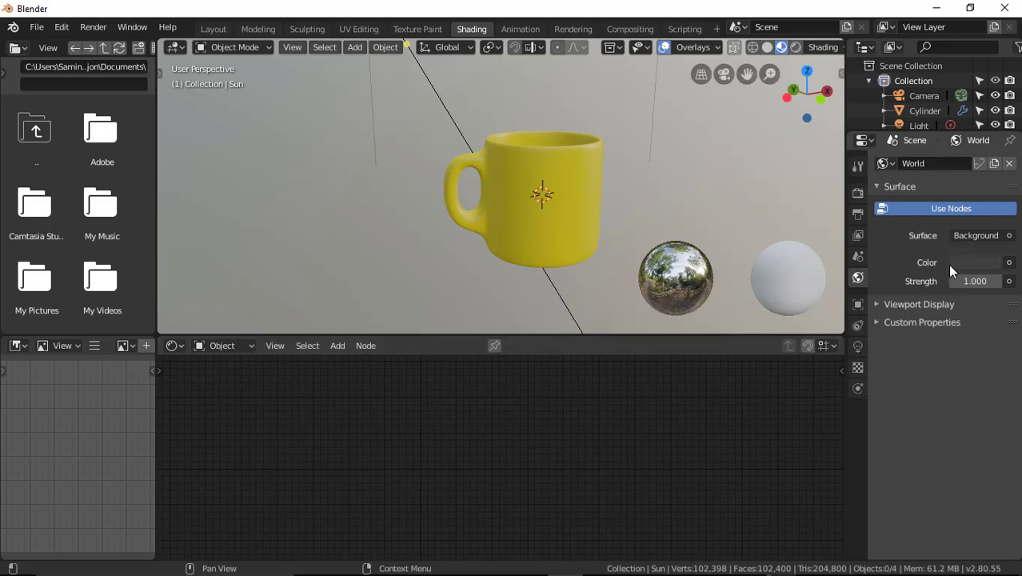
pyautogui.click(492, 190)
# Lower the Principled BSDF Roughness of the mug material to 0.186.
pyautogui.scroll(1, 528, 432)
pyautogui.scroll(2, 587, 447)
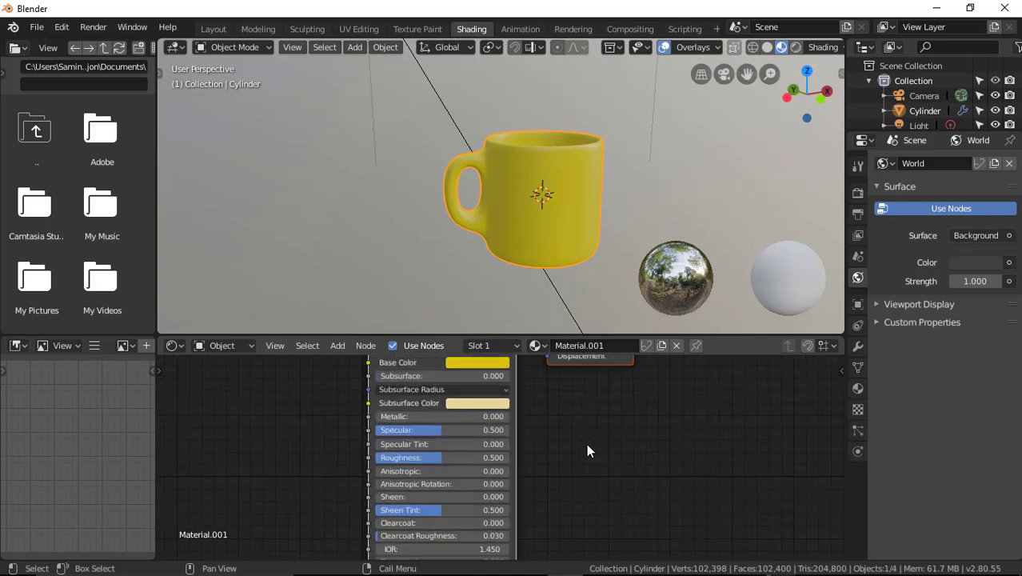
pyautogui.moveTo(586, 451); pyautogui.dragTo(636, 492, button='middle')
pyautogui.scroll(1, 640, 487)
pyautogui.scroll(1, 645, 480)
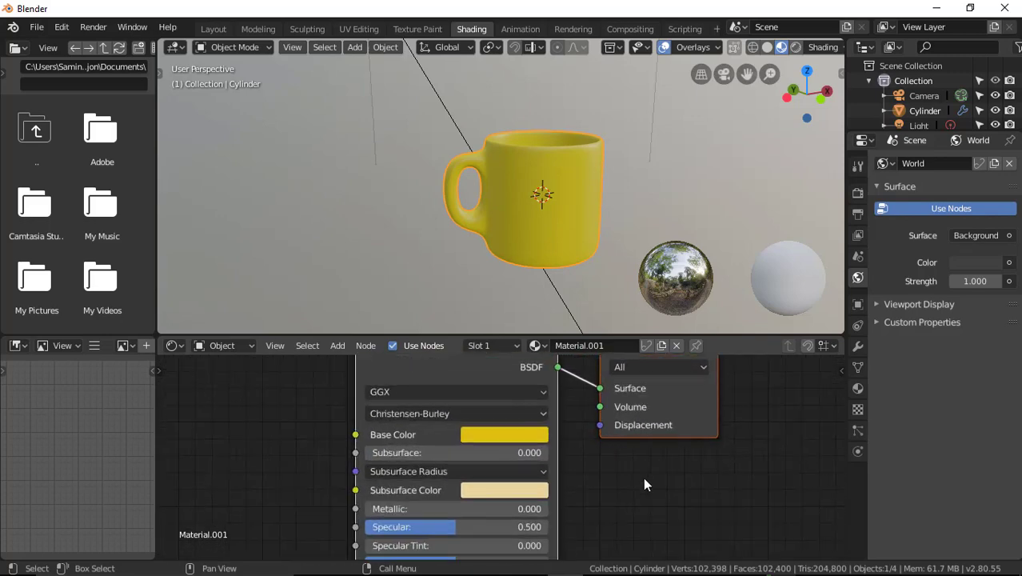
pyautogui.scroll(2, 645, 484)
pyautogui.moveTo(639, 456); pyautogui.dragTo(676, 380, button='middle')
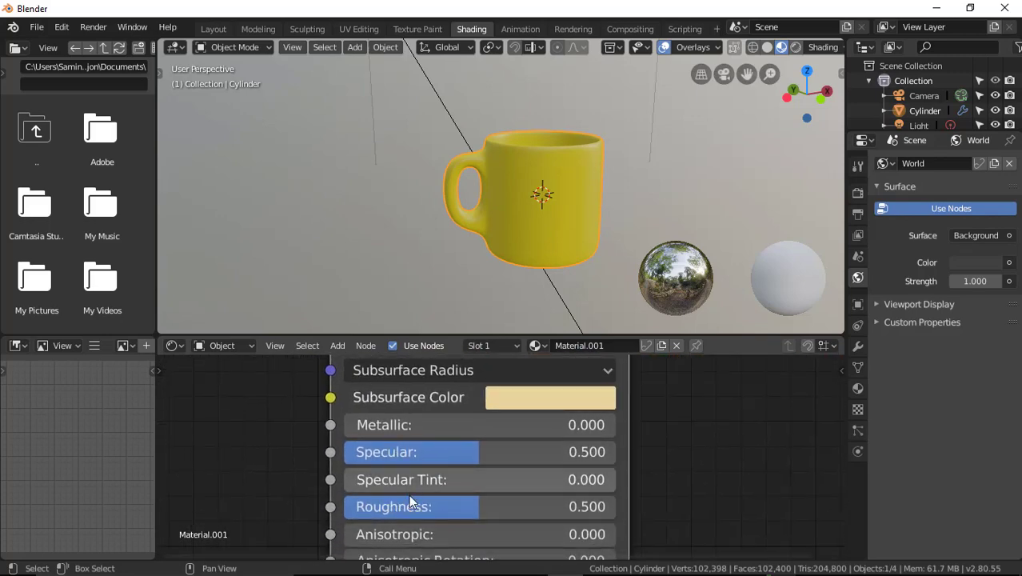
pyautogui.moveTo(410, 502); pyautogui.dragTo(329, 501)
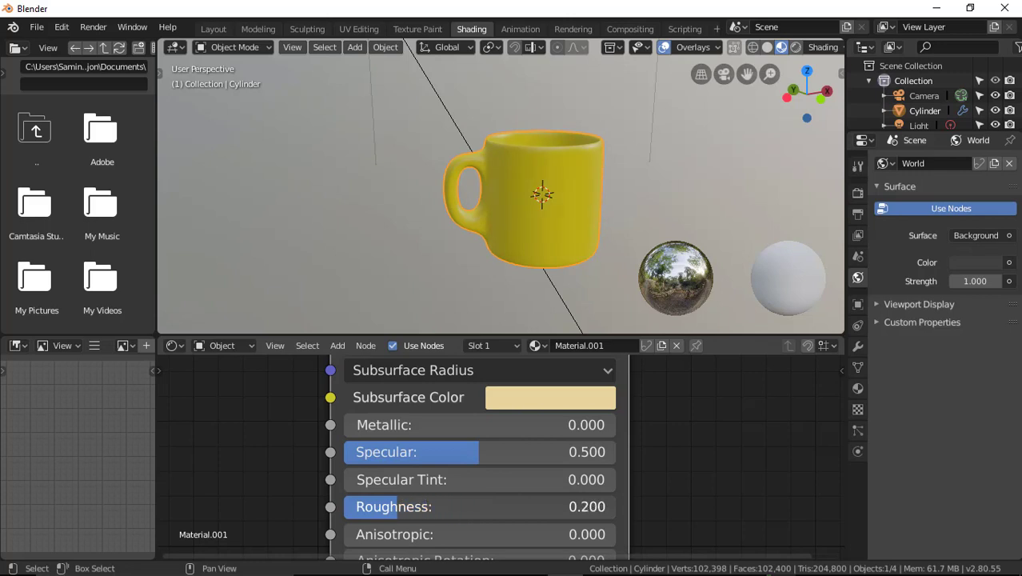
pyautogui.moveTo(398, 506)
pyautogui.mouseDown()
pyautogui.moveTo(360, 506)
pyautogui.moveTo(387, 506)
pyautogui.mouseUp()
# Raise the mug material's Metallic value to 0.159.
pyautogui.scroll(3, 505, 288)
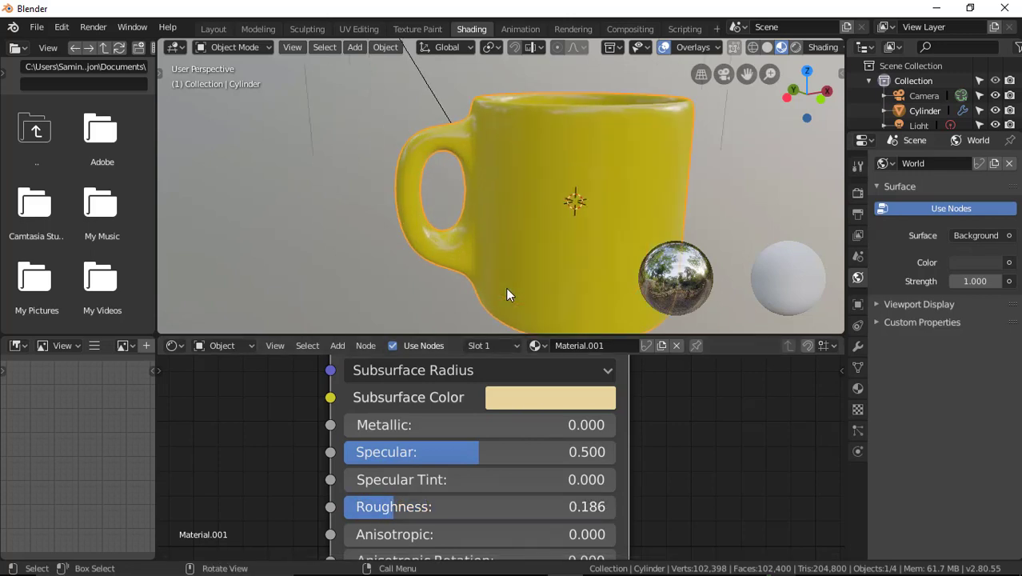
pyautogui.moveTo(399, 425); pyautogui.dragTo(429, 425)
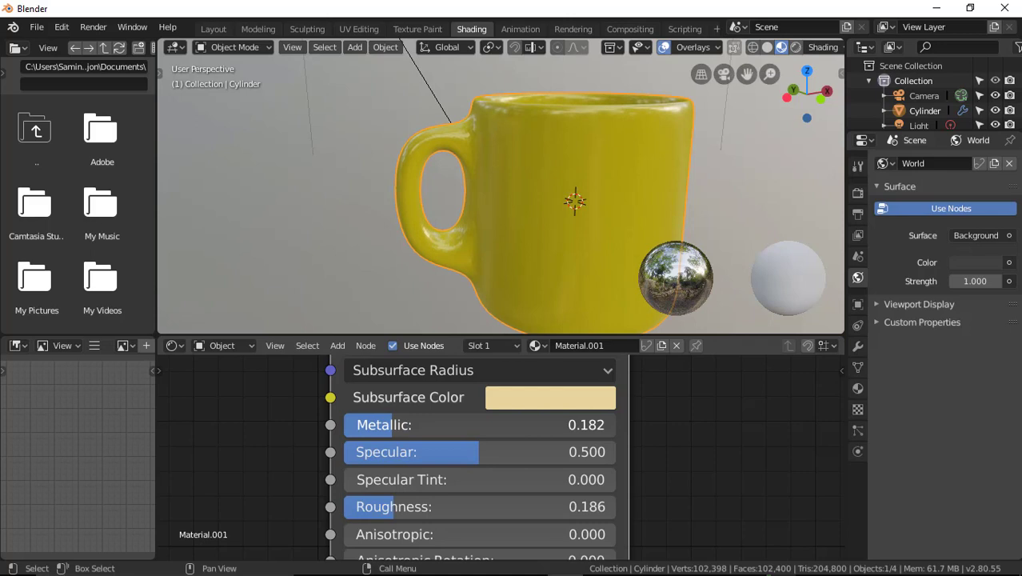
pyautogui.moveTo(400, 425); pyautogui.dragTo(388, 425)
pyautogui.keyDown('shift'); pyautogui.scroll(-3, 538, 507); pyautogui.keyUp('shift')
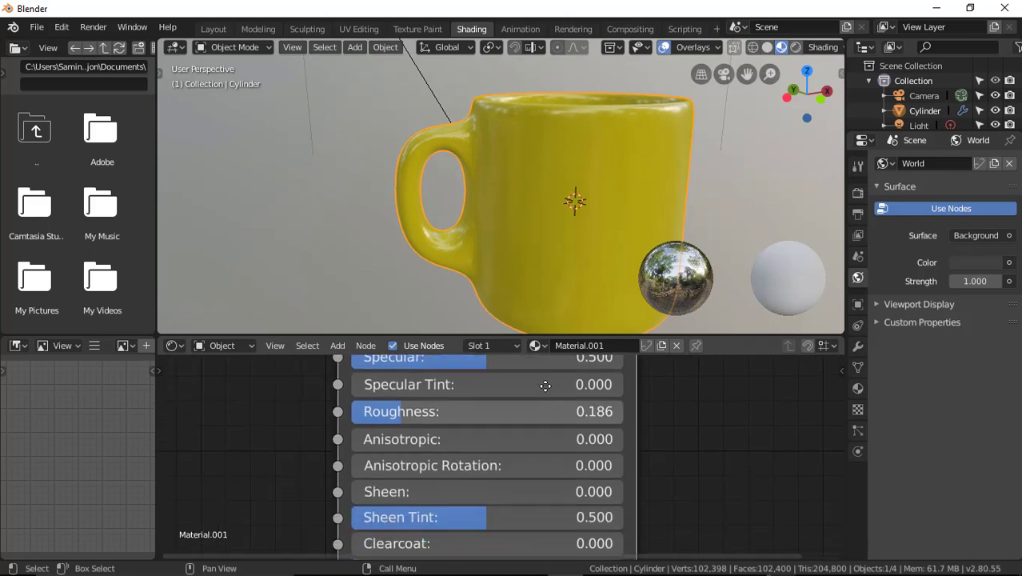
pyautogui.keyDown('shift'); pyautogui.scroll(-3, 534, 510); pyautogui.keyUp('shift')
pyautogui.moveTo(534, 510); pyautogui.dragTo(502, 549, button='middle')
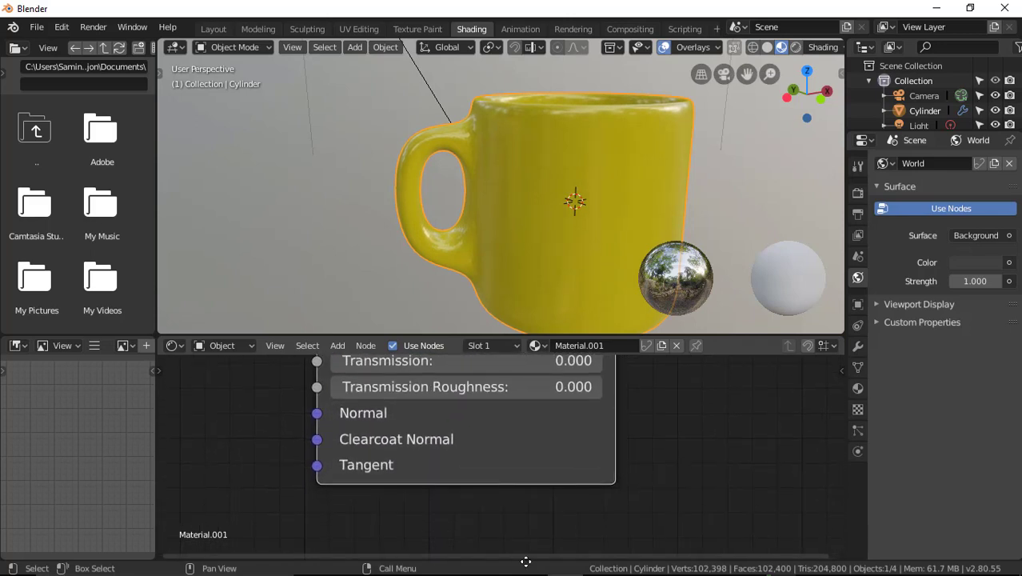
pyautogui.keyDown('shift'); pyautogui.scroll(3, 519, 412); pyautogui.keyUp('shift')
pyautogui.moveTo(519, 413); pyautogui.dragTo(563, 538, button='middle')
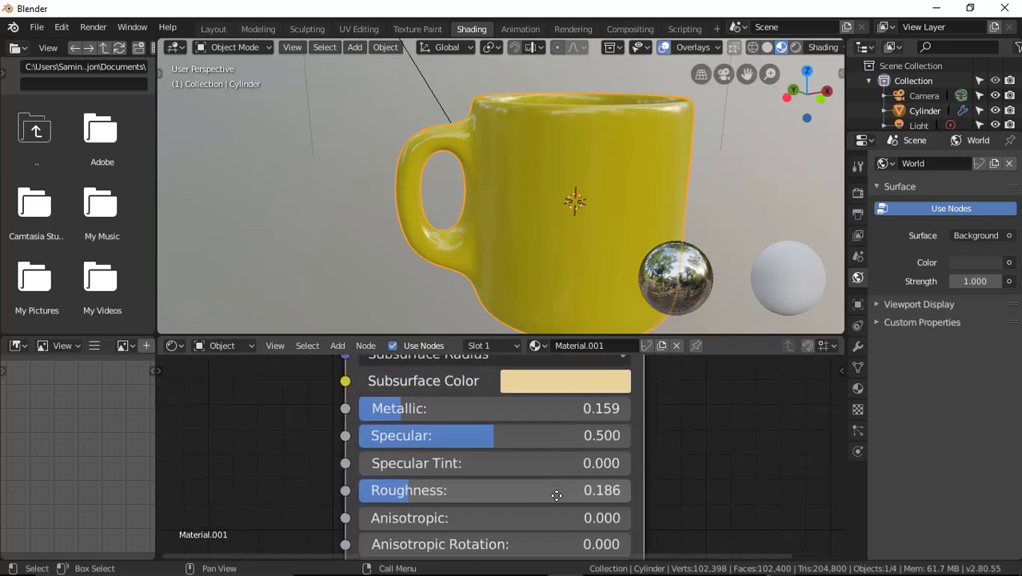
# Switch the viewport to solid shading.
pyautogui.keyDown('shift'); pyautogui.scroll(1, 562, 539); pyautogui.keyUp('shift')
pyautogui.keyDown('shift'); pyautogui.scroll(4, 556, 511); pyautogui.keyUp('shift')
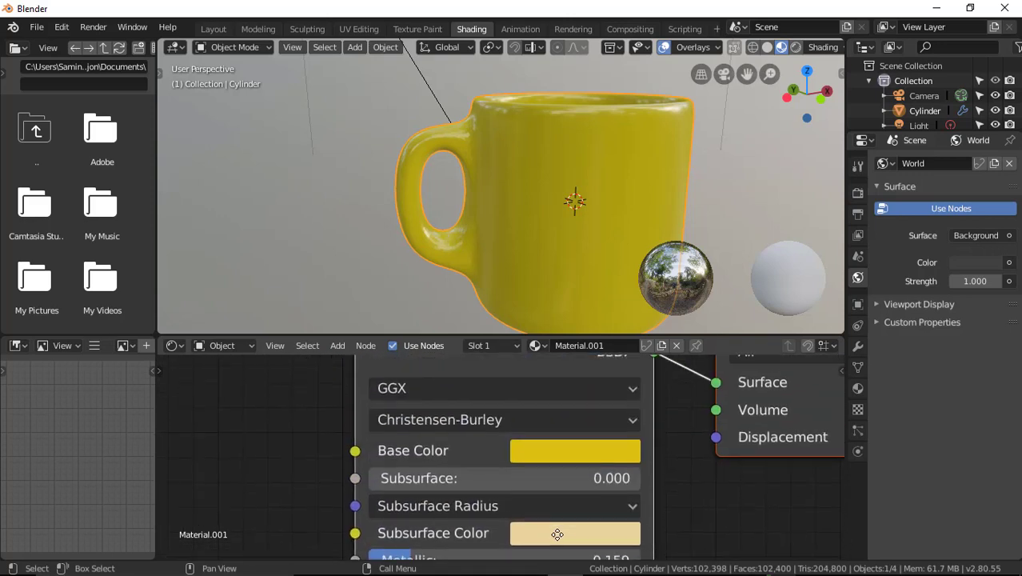
pyautogui.keyDown('shift'); pyautogui.scroll(1, 557, 541); pyautogui.keyUp('shift')
pyautogui.moveTo(571, 278); pyautogui.dragTo(565, 276, button='middle')
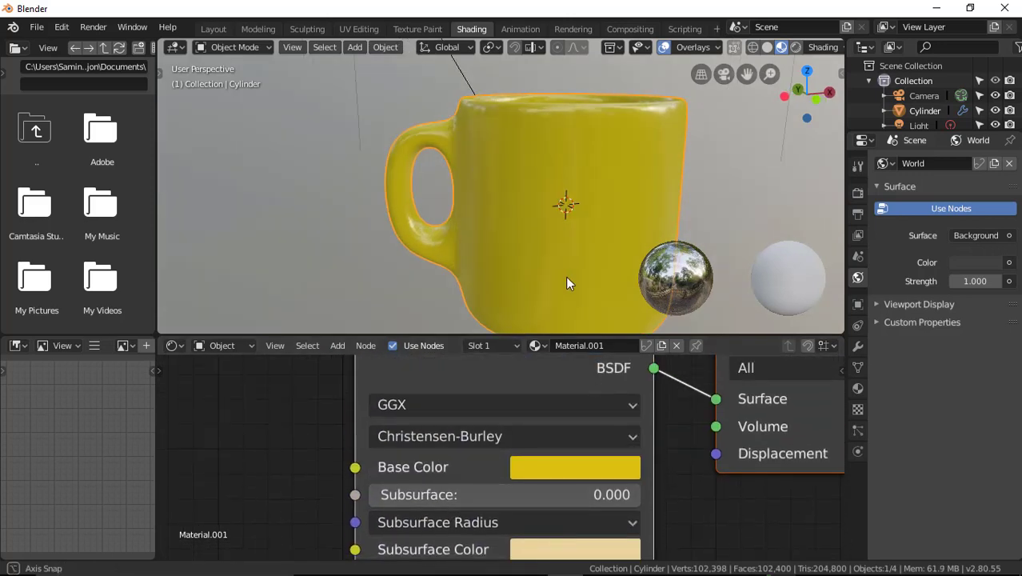
pyautogui.scroll(-1, 565, 276)
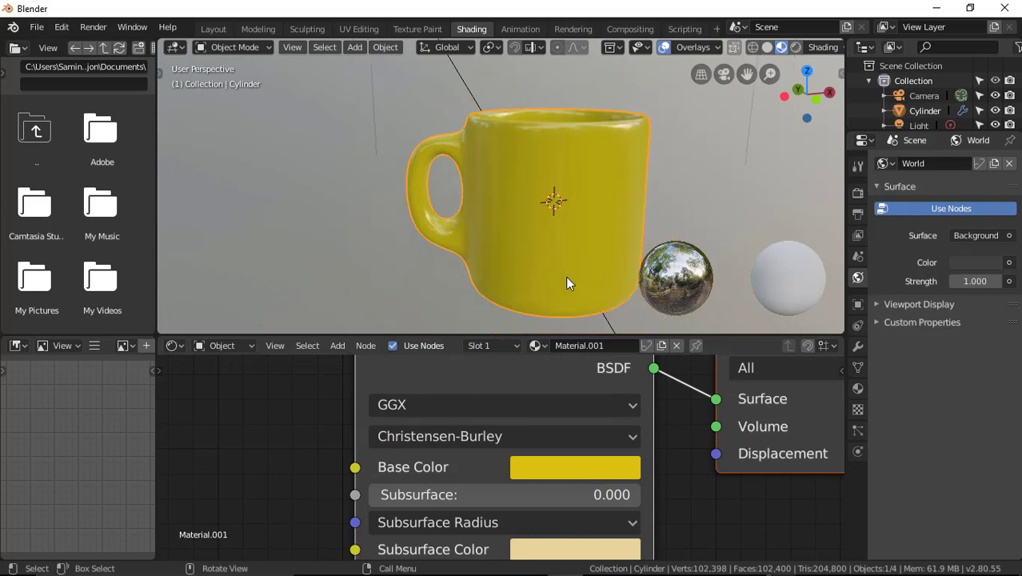
pyautogui.click(767, 48)
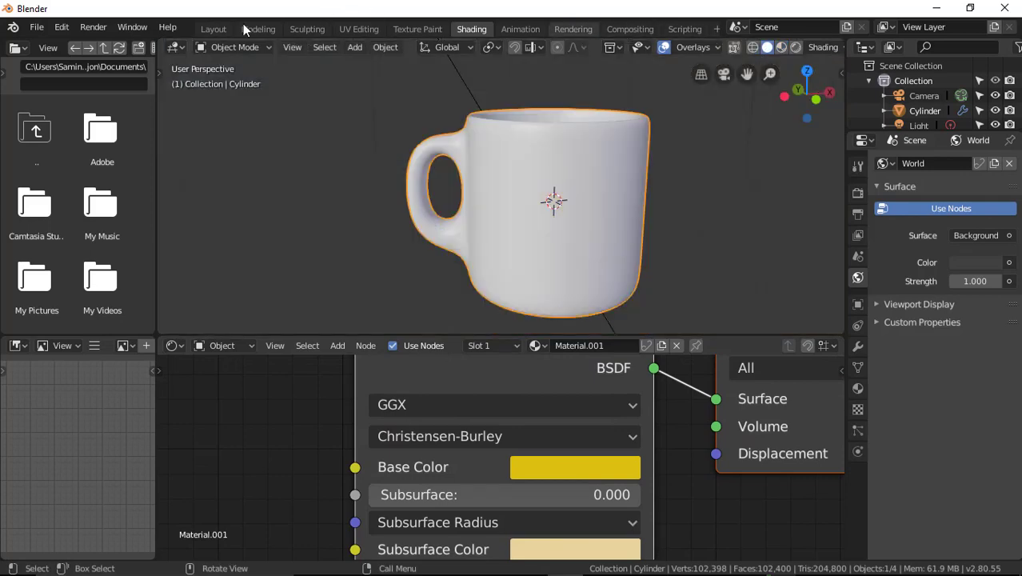
# In Layout, add a plane, lower it under the mug and scale it about 21 times.
pyautogui.click(214, 28)
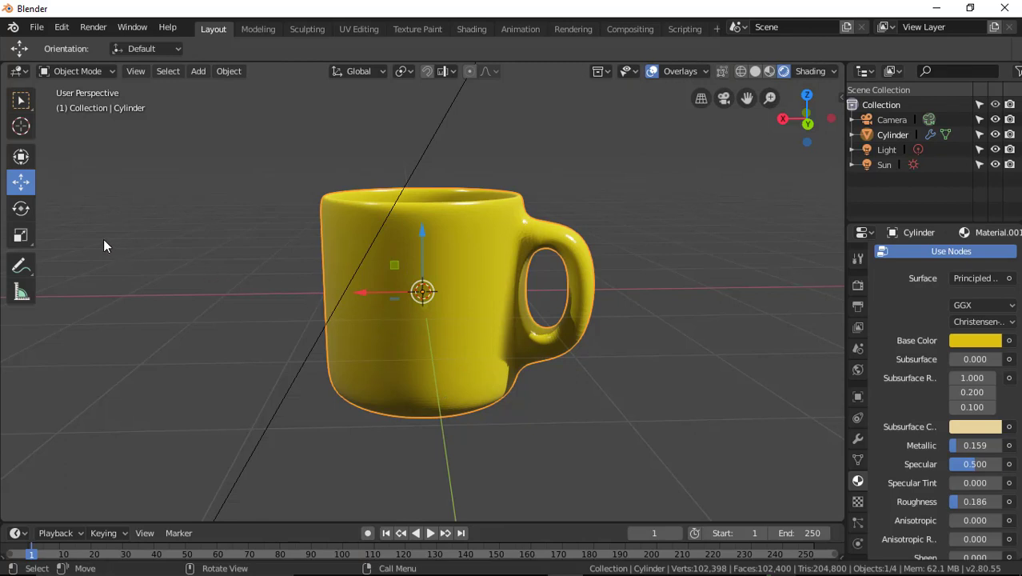
pyautogui.hotkey('shift', 'a')
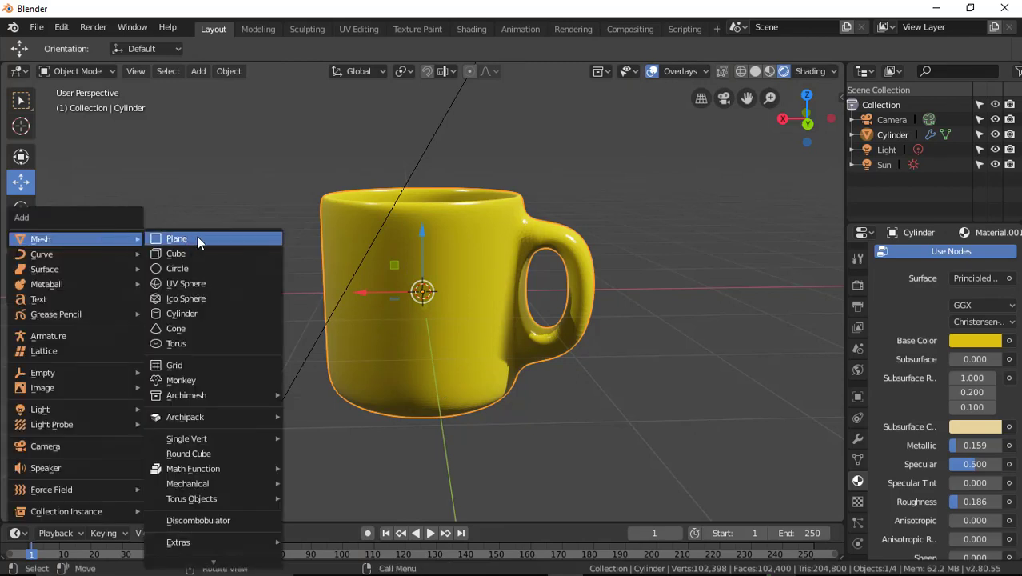
pyautogui.click(176, 238)
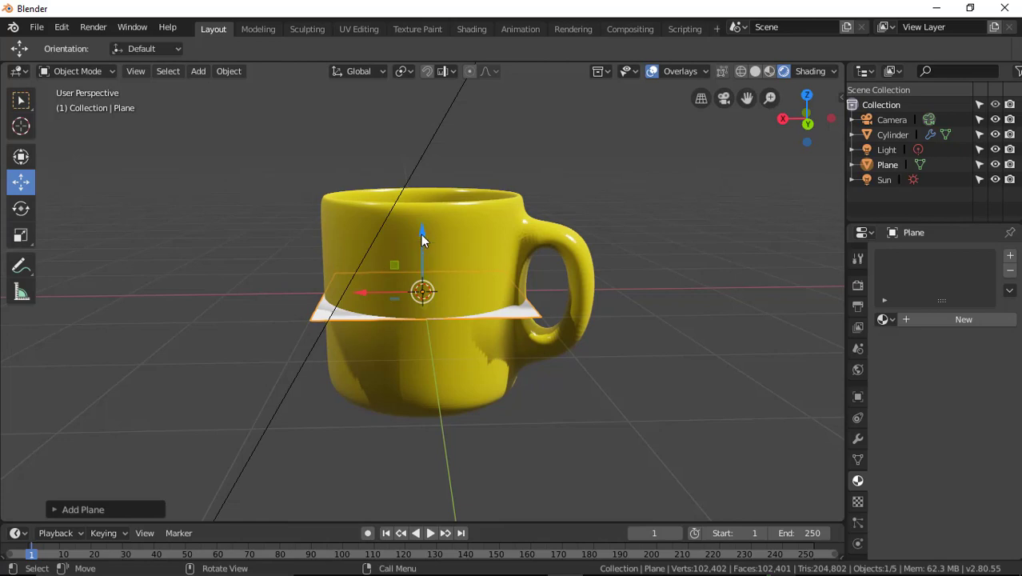
pyautogui.moveTo(419, 242)
pyautogui.mouseDown()
pyautogui.moveTo(416, 337)
pyautogui.moveTo(429, 383)
pyautogui.moveTo(442, 339)
pyautogui.mouseUp()
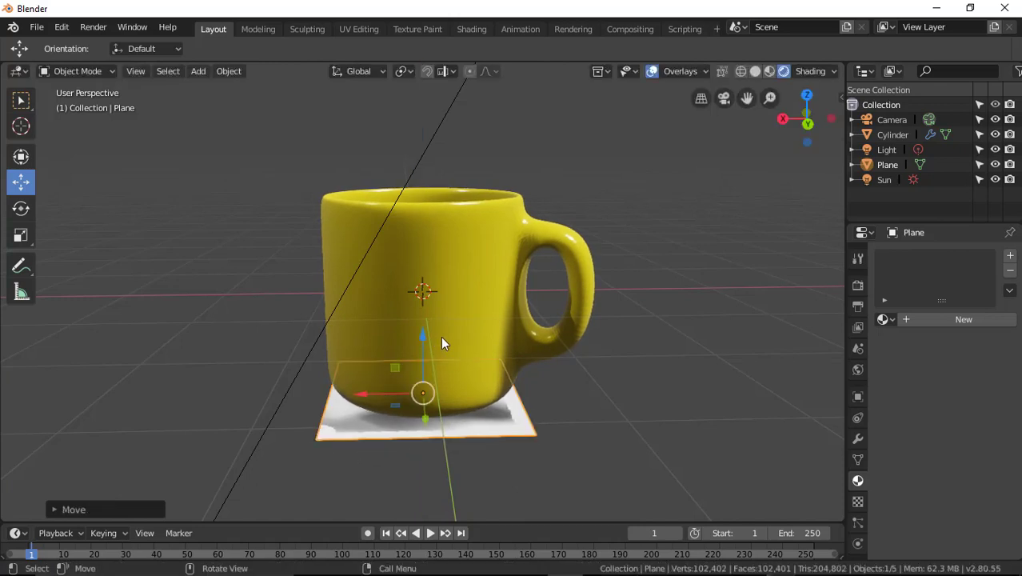
pyautogui.press('s')
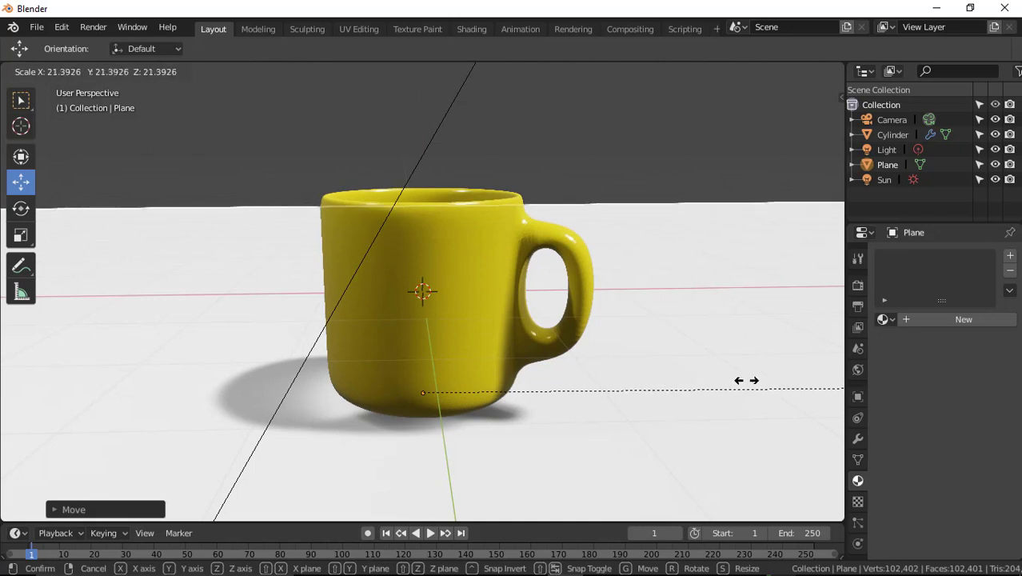
pyautogui.click(778, 381)
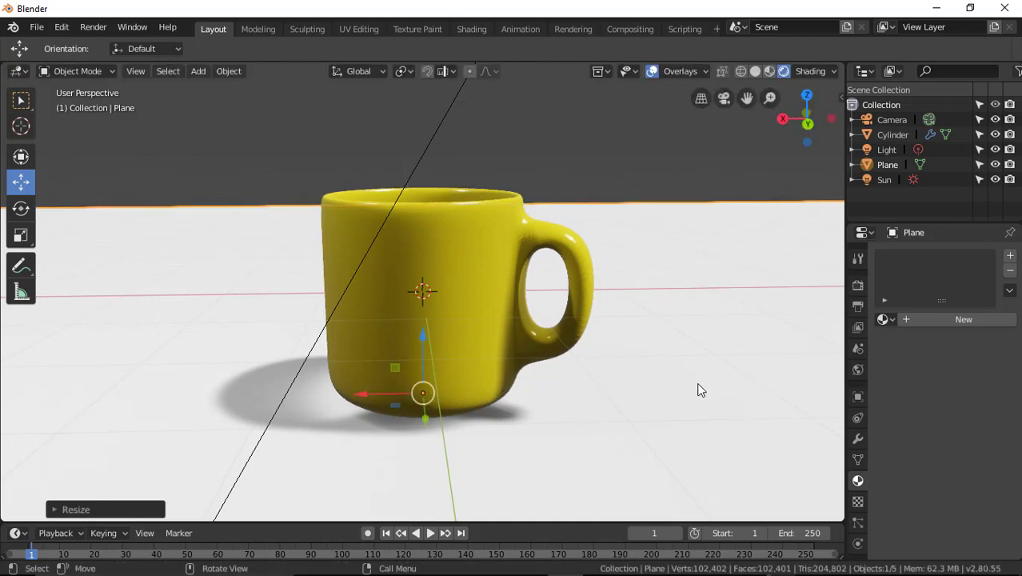
# Orbit to a higher view of the mug and turn off the viewport overlays.
pyautogui.moveTo(695, 386); pyautogui.dragTo(685, 378, button='middle')
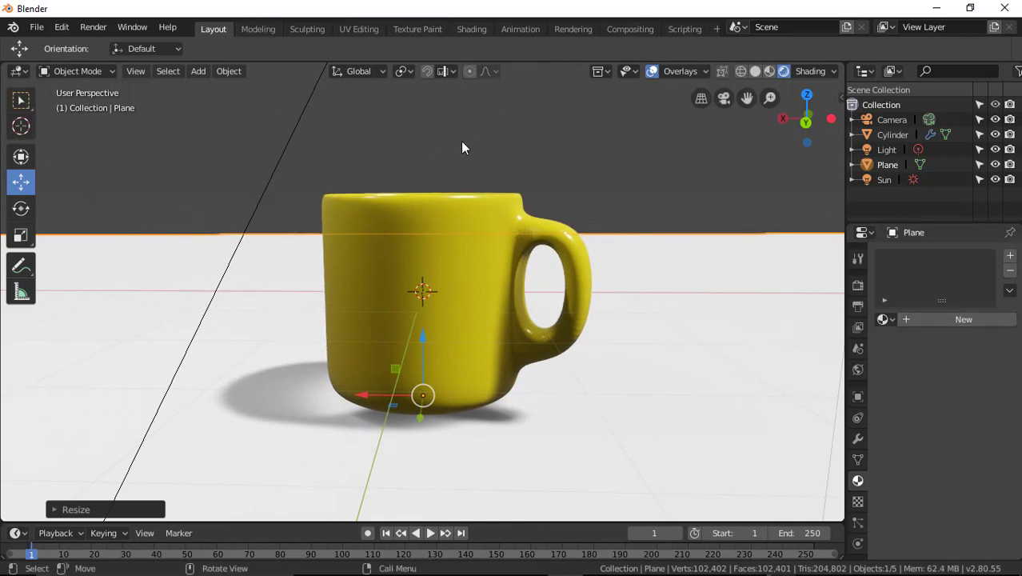
pyautogui.moveTo(637, 228); pyautogui.dragTo(642, 239, button='middle')
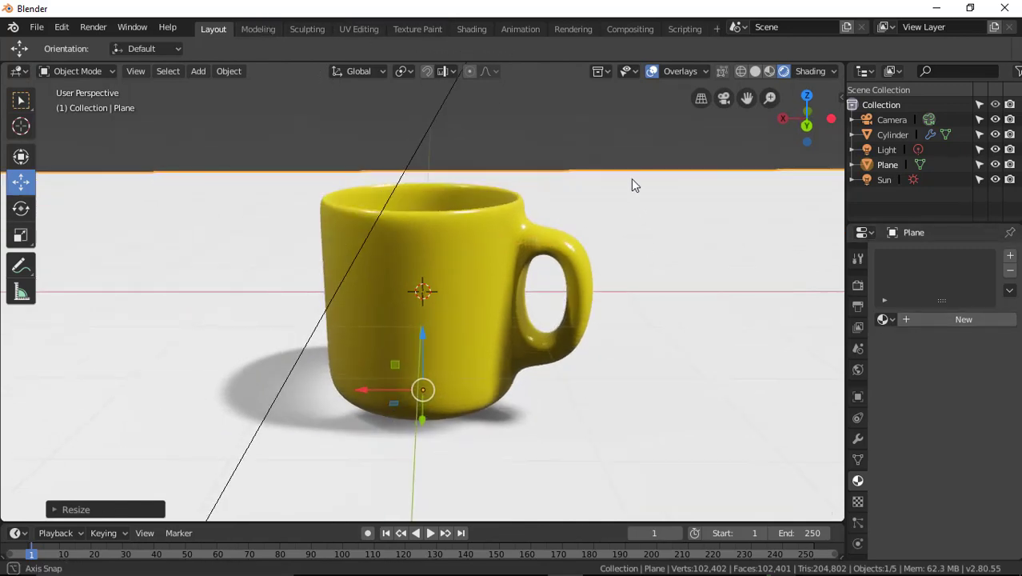
pyautogui.click(650, 70)
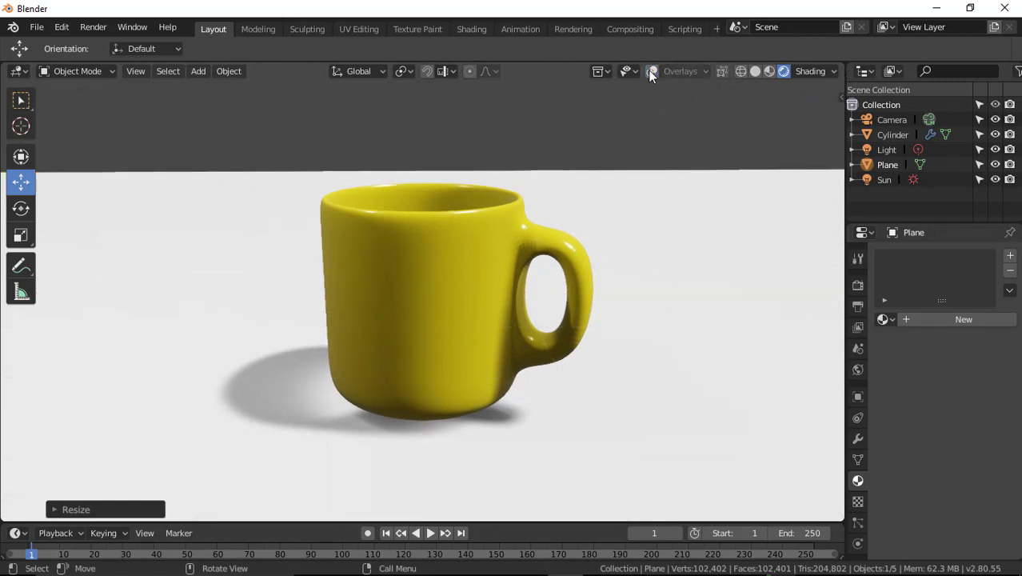
pyautogui.moveTo(629, 191); pyautogui.dragTo(626, 186, button='middle')
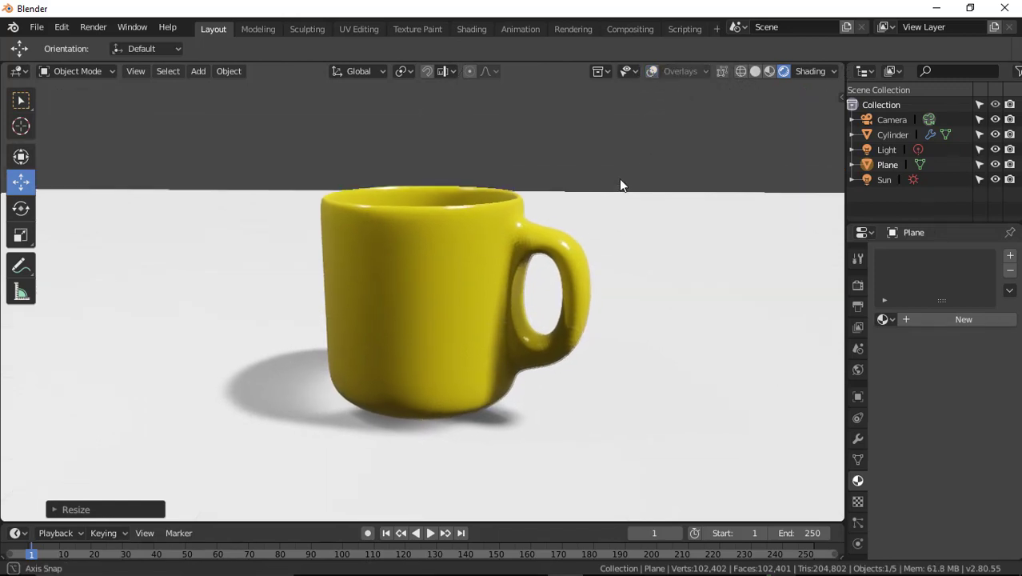